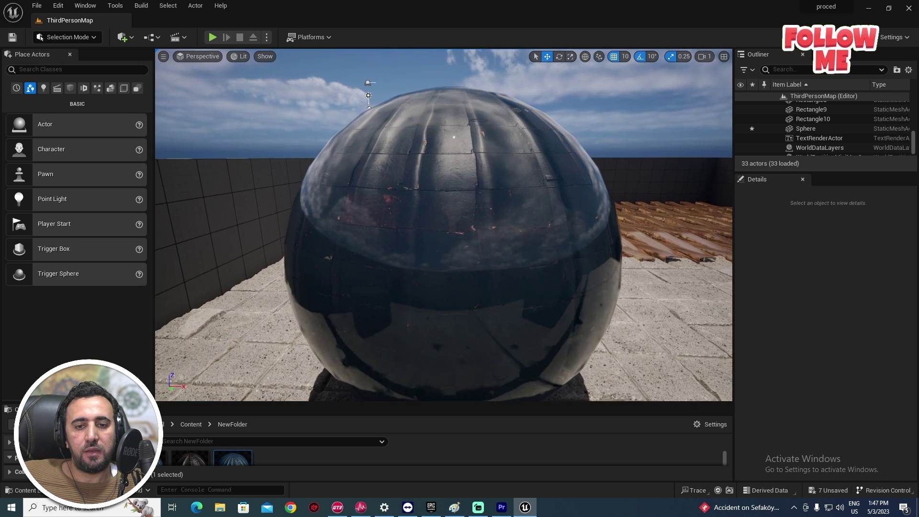
Examine the finished layered substrate material on the sphere and the node graph that builds it.
{"action": "mouse_move", "coordinate": [258, 197]}
{"action": "right_mouse_down"}
{"action": "mouse_move", "coordinate": [258, 205]}
{"action": "mouse_move", "coordinate": [257, 197]}
{"action": "right_mouse_up"}
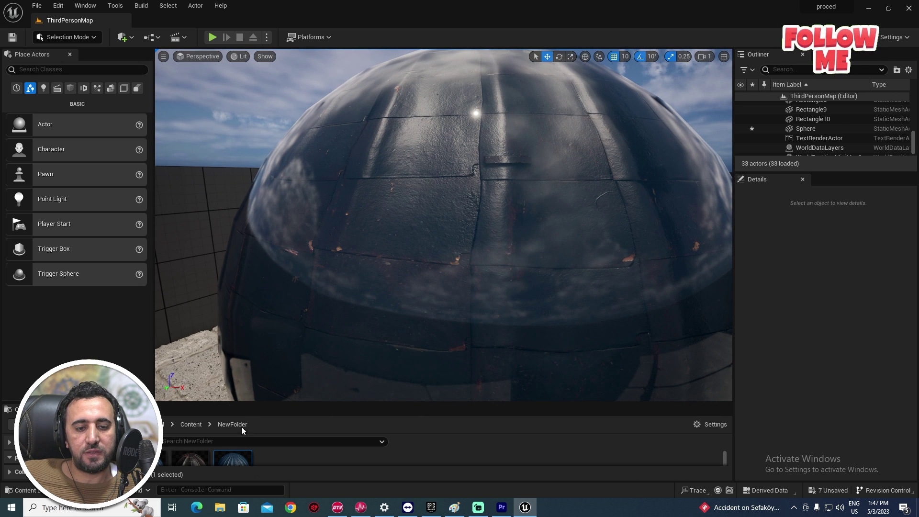
{"action": "left_click_drag", "start_coordinate": [250, 402], "coordinate": [261, 327]}
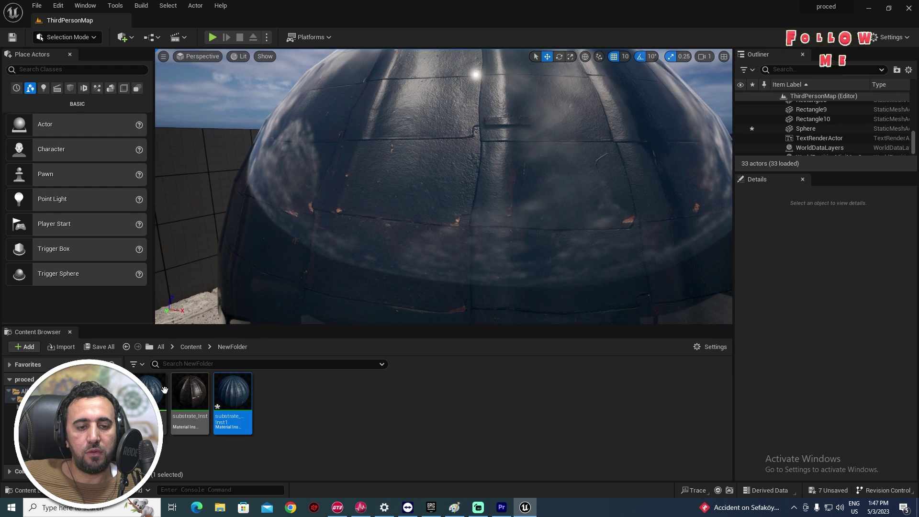
{"action": "double_click", "coordinate": [161, 394]}
{"action": "scroll", "coordinate": [440, 248], "scroll_direction": "down", "scroll_amount": 5}
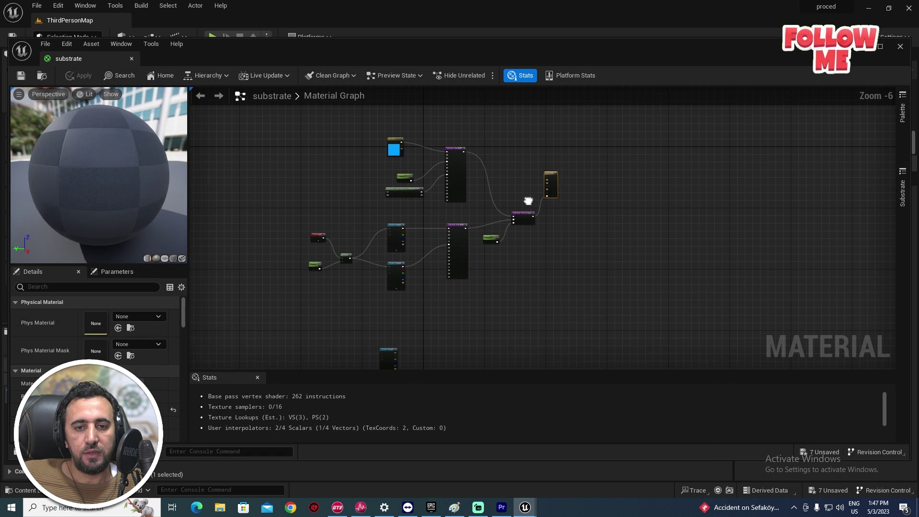
{"action": "scroll", "coordinate": [434, 247], "scroll_direction": "up", "scroll_amount": 2}
{"action": "right_click_drag", "start_coordinate": [578, 239], "coordinate": [641, 322]}
{"action": "right_click_drag", "start_coordinate": [638, 255], "coordinate": [539, 317]}
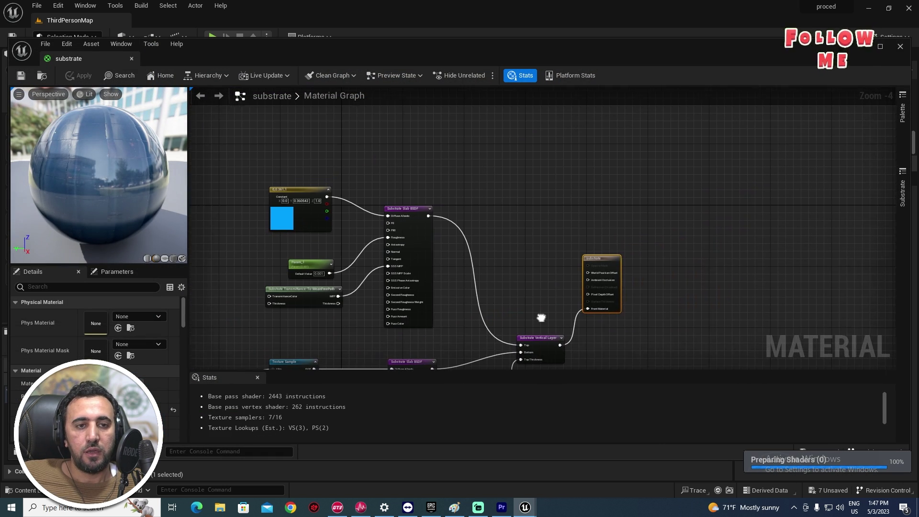
{"action": "left_click", "coordinate": [869, 47]}
{"action": "right_click_drag", "start_coordinate": [444, 186], "coordinate": [450, 239]}
{"action": "right_click_drag", "start_coordinate": [483, 198], "coordinate": [543, 173]}
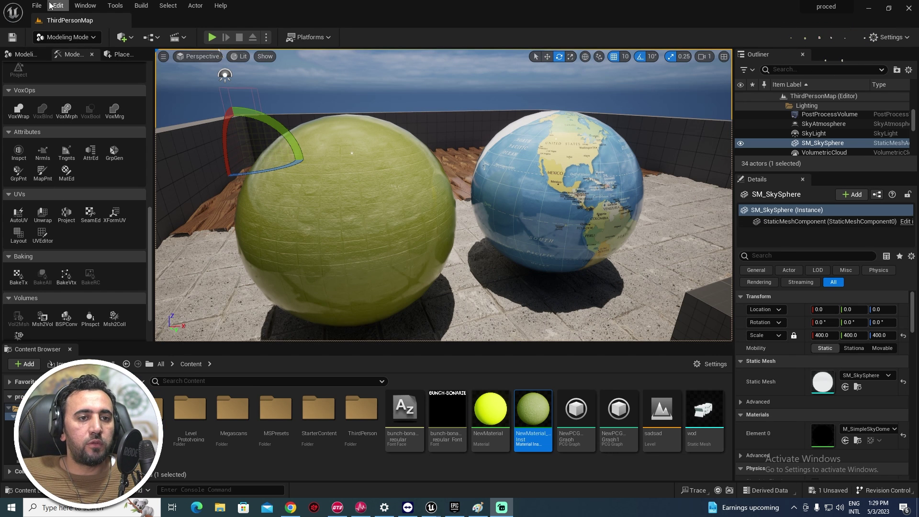
Find the Substrate rendering options in the project settings and enable Substrate opaque material rough refraction.
{"action": "left_click", "coordinate": [56, 6]}
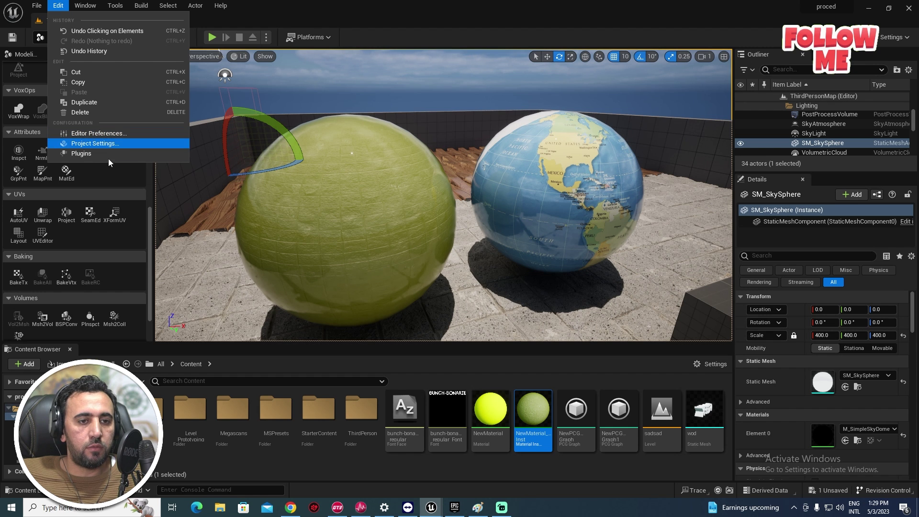
{"action": "left_click", "coordinate": [97, 143]}
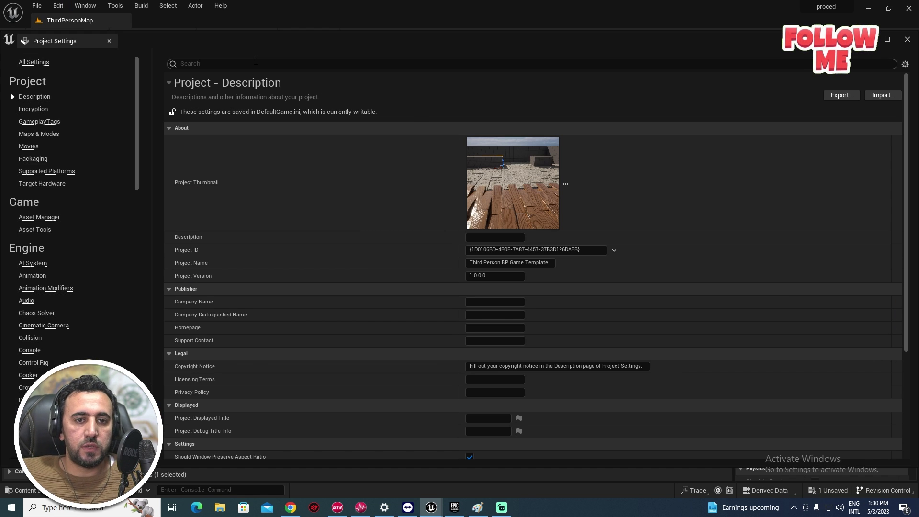
{"action": "type", "text": "subs"}
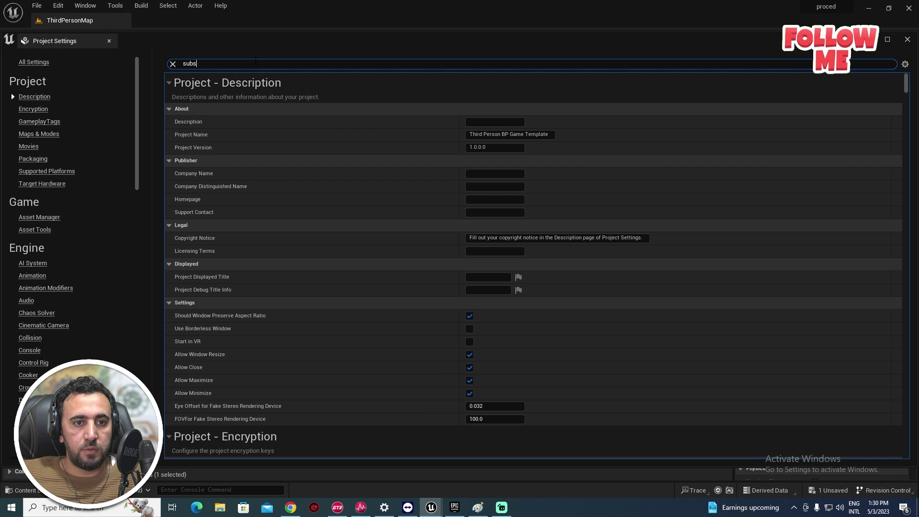
{"action": "type", "text": "trat"}
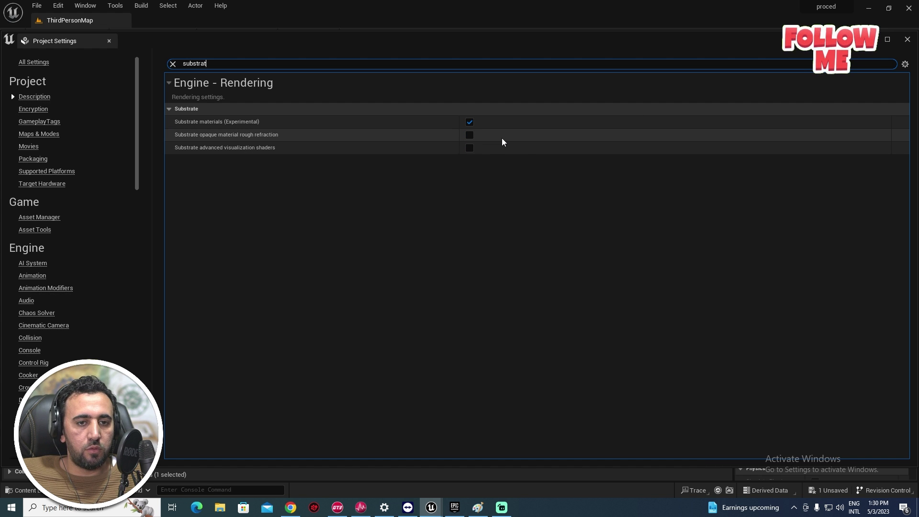
{"action": "left_click", "coordinate": [469, 136]}
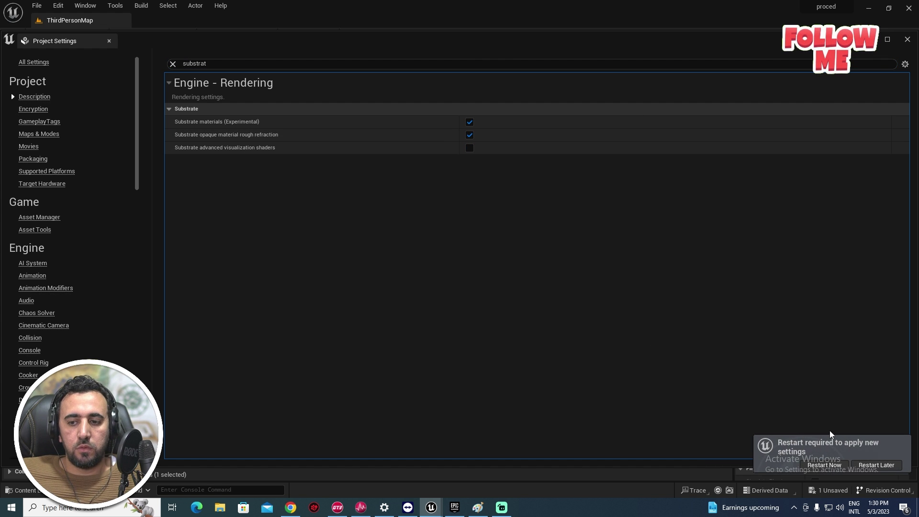
Restart the editor, applying the changes to both modified materials and saving NewMaterial and Political-World-Map_Mat.
{"action": "left_click", "coordinate": [824, 465]}
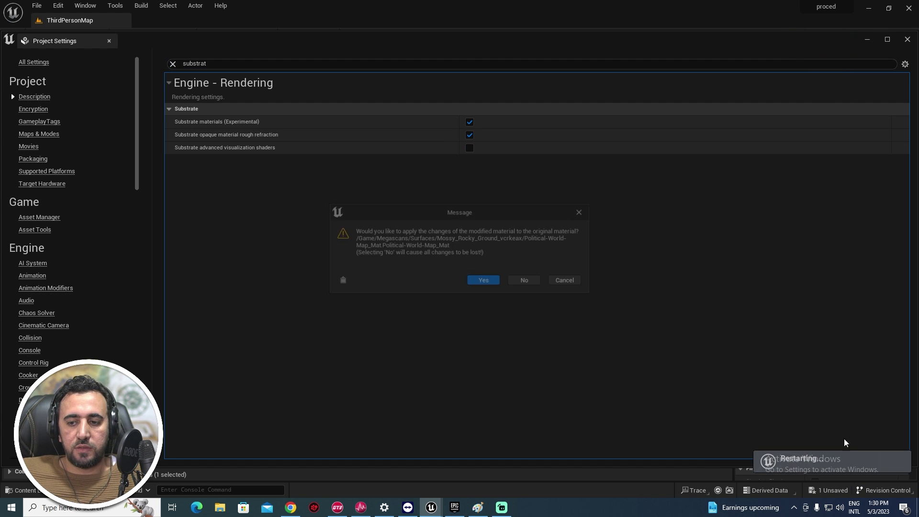
{"action": "left_click", "coordinate": [483, 281]}
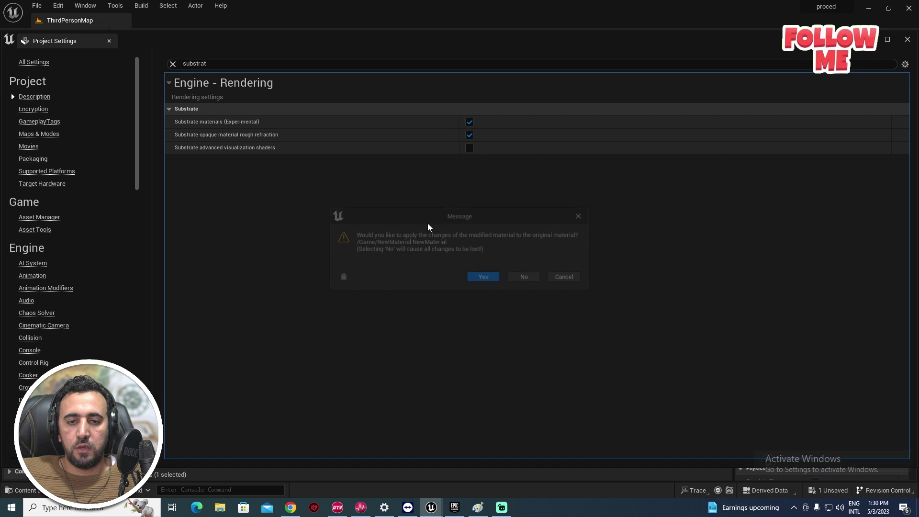
{"action": "left_click", "coordinate": [483, 279]}
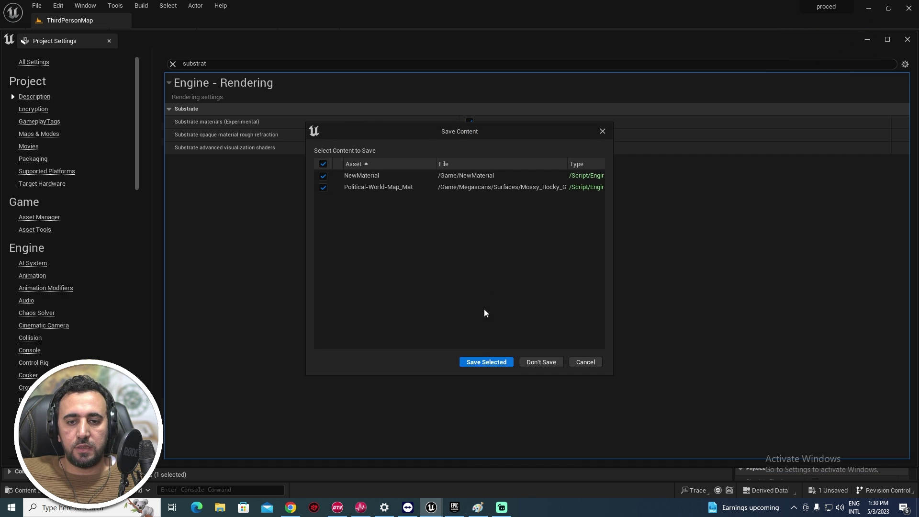
{"action": "left_click", "coordinate": [486, 366]}
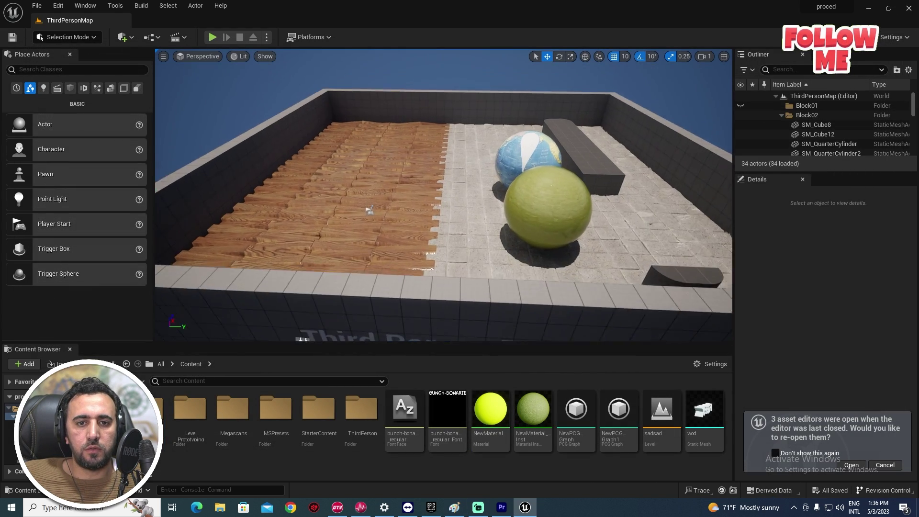
{"action": "key", "text": "w"}
{"action": "right_click_drag", "start_coordinate": [443, 195], "coordinate": [476, 208]}
{"action": "key", "text": "w"}
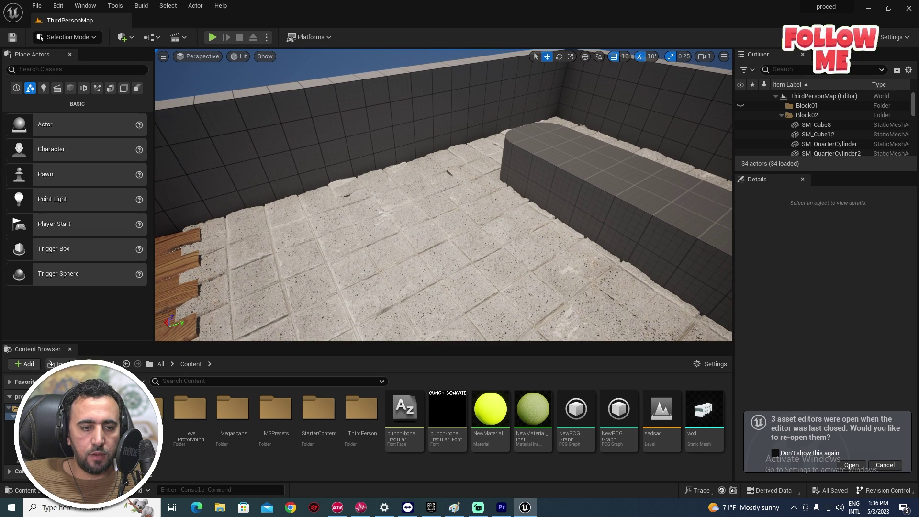
{"action": "left_click_drag", "start_coordinate": [141, 345], "coordinate": [149, 275]}
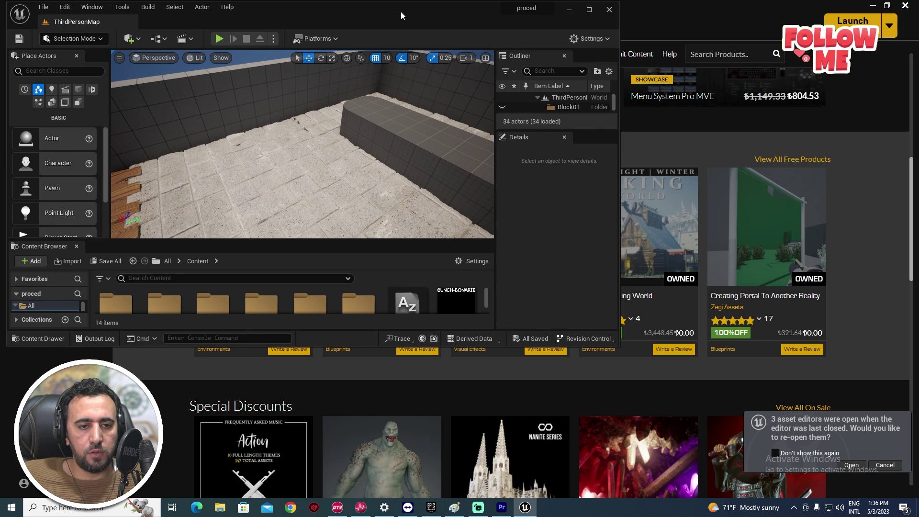
{"action": "left_click", "coordinate": [589, 11]}
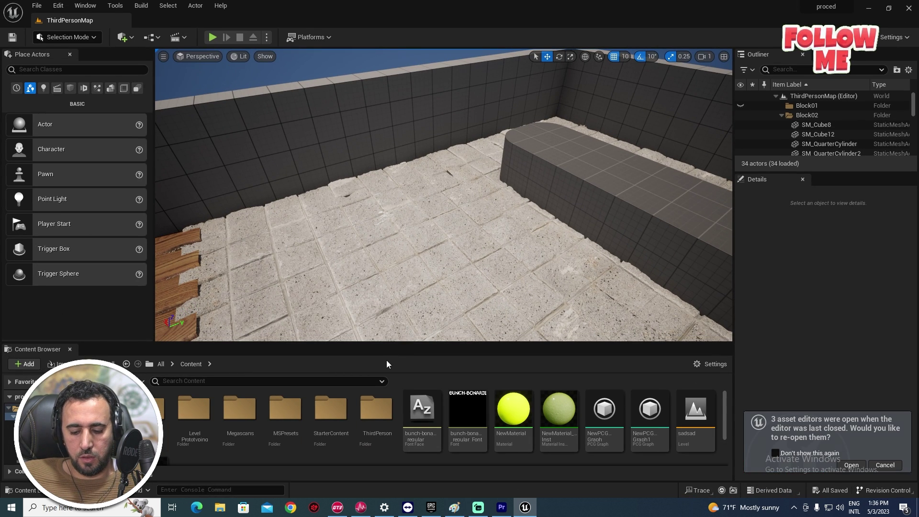
Create a folder with the default name NewFolder in Content, open it and enlarge the asset browsing area.
{"action": "left_click", "coordinate": [24, 364]}
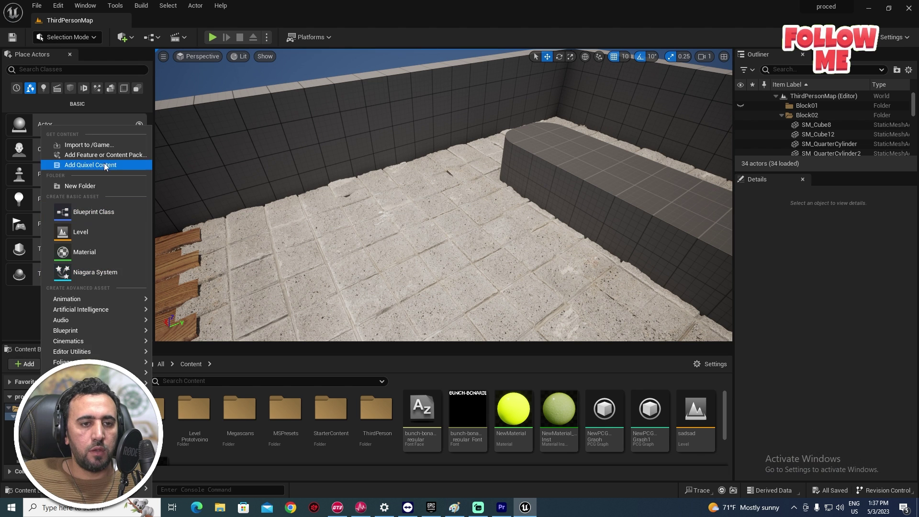
{"action": "left_click", "coordinate": [80, 186]}
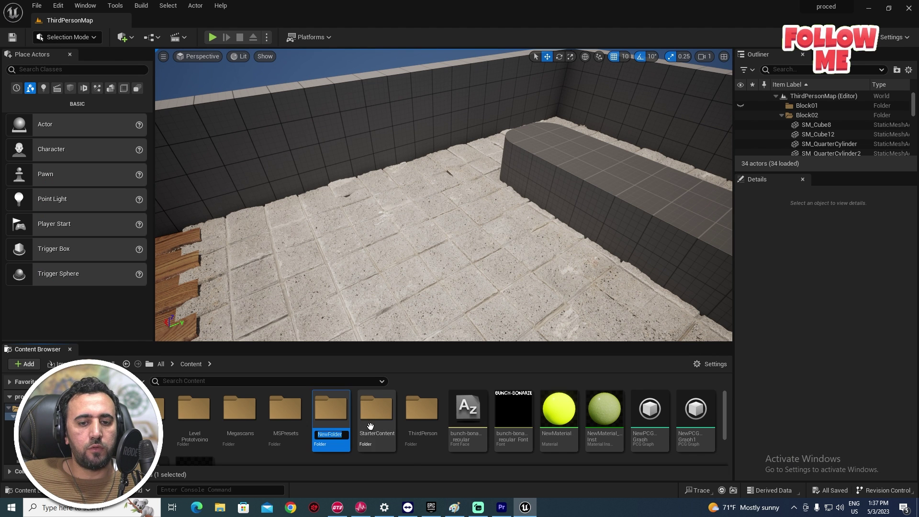
{"action": "double_click", "coordinate": [330, 411]}
{"action": "left_click_drag", "start_coordinate": [358, 336], "coordinate": [368, 244]}
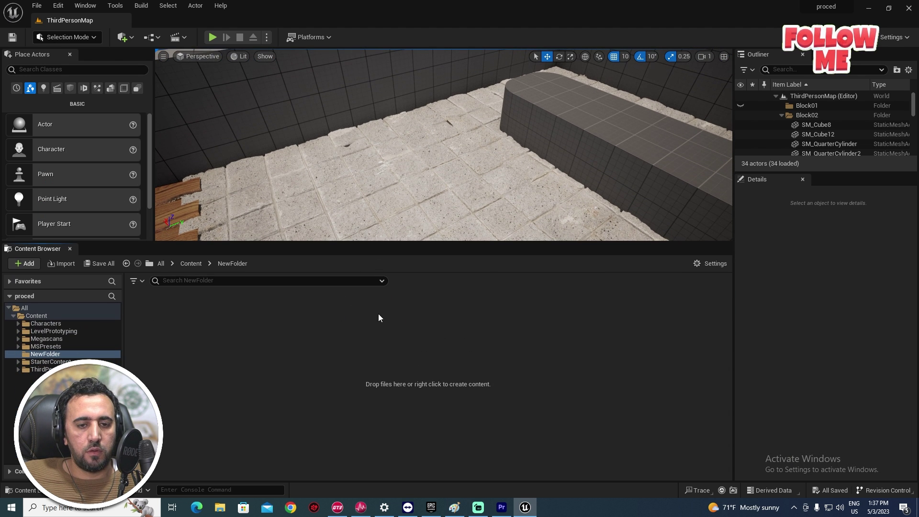
Create a material named substrate in NewFolder and open it in a maximized material editor.
{"action": "right_click", "coordinate": [378, 314]}
{"action": "mouse_move", "coordinate": [430, 320]}
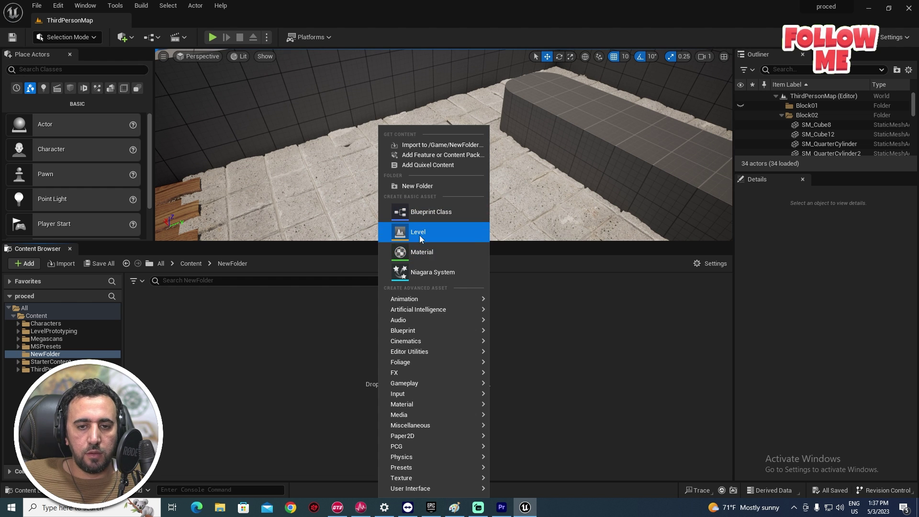
{"action": "left_click", "coordinate": [424, 252]}
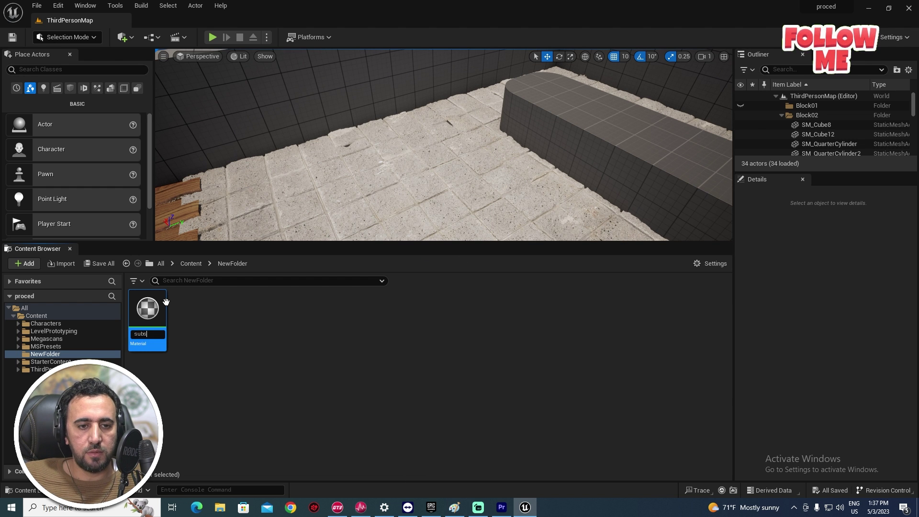
{"action": "key", "text": "Return"}
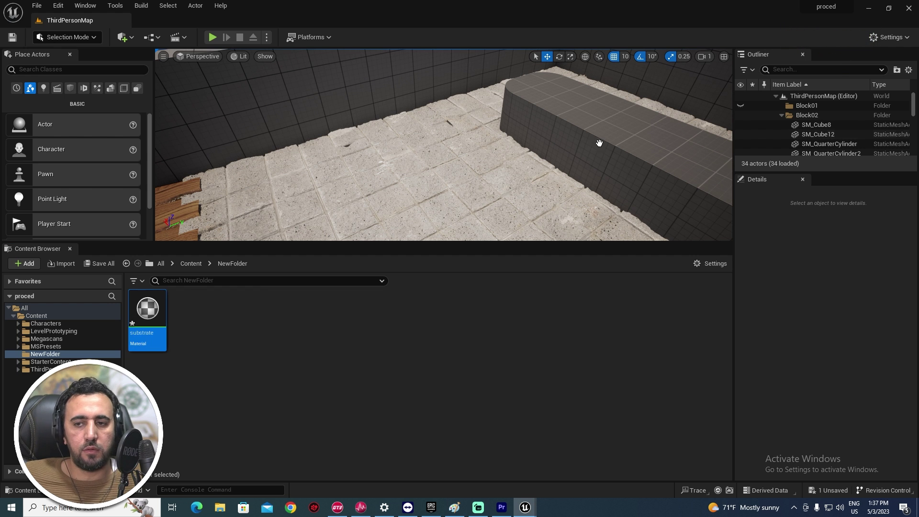
{"action": "double_click", "coordinate": [487, 216]}
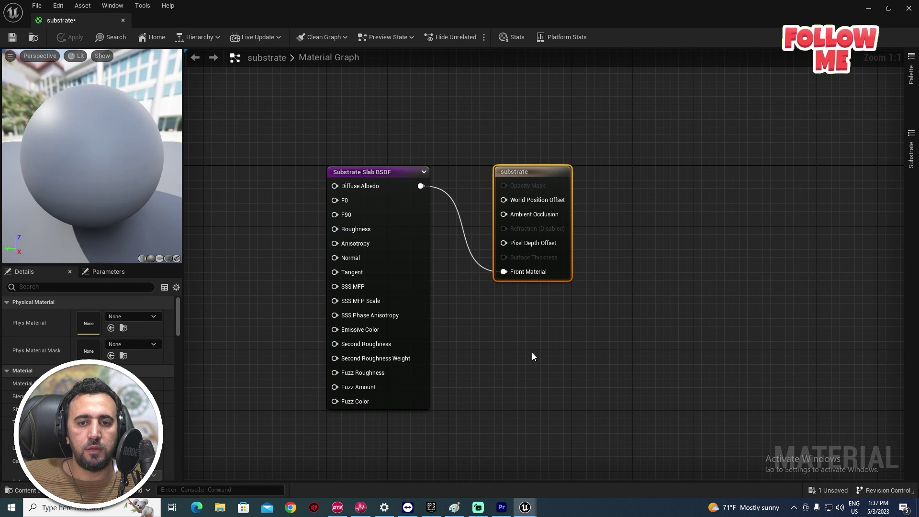
Add a three-component vector constant and connect it to the Diffuse Albedo of the Substrate Slab BSDF.
{"action": "right_click_drag", "start_coordinate": [532, 352], "coordinate": [598, 352]}
{"action": "right_click_drag", "start_coordinate": [382, 132], "coordinate": [449, 124]}
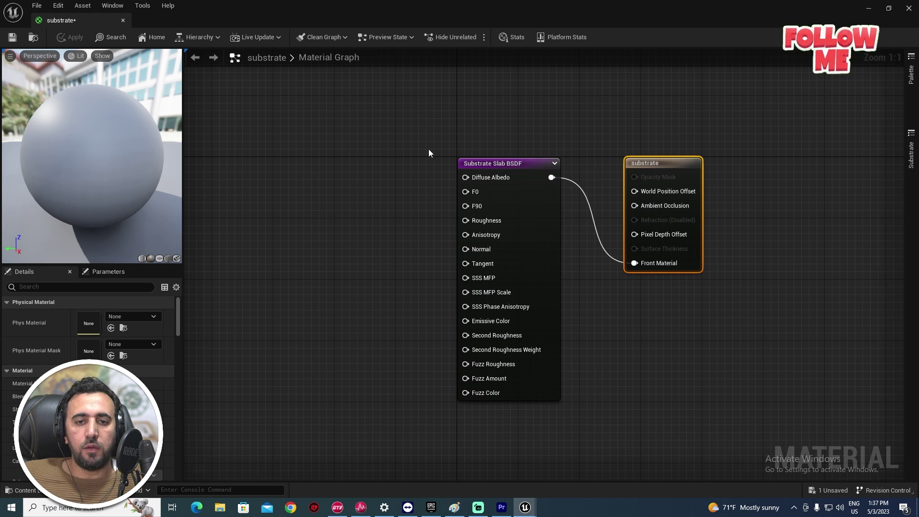
{"action": "left_click", "coordinate": [303, 152]}
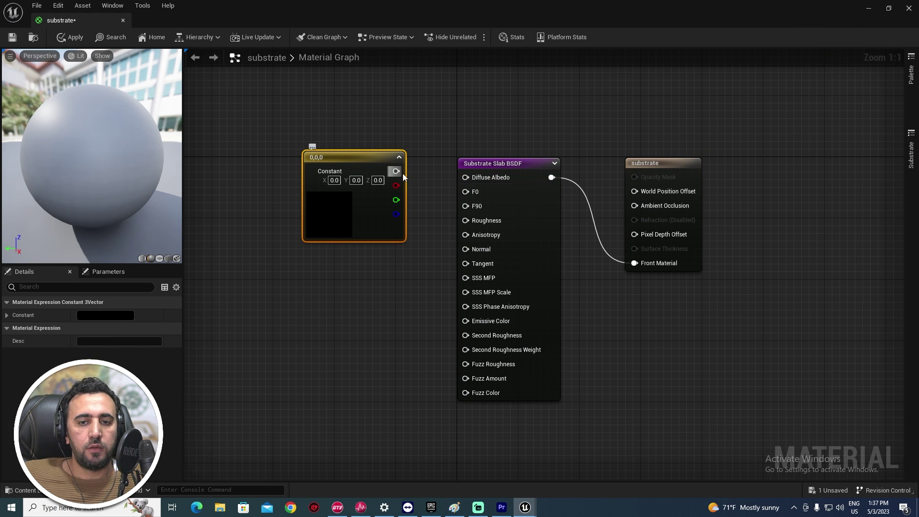
{"action": "left_click_drag", "start_coordinate": [468, 176], "coordinate": [467, 177]}
Space out the graph by moving the Slab BSDF and output nodes away from the colour constant and raising the constant.
{"action": "left_click_drag", "start_coordinate": [755, 137], "coordinate": [493, 234]}
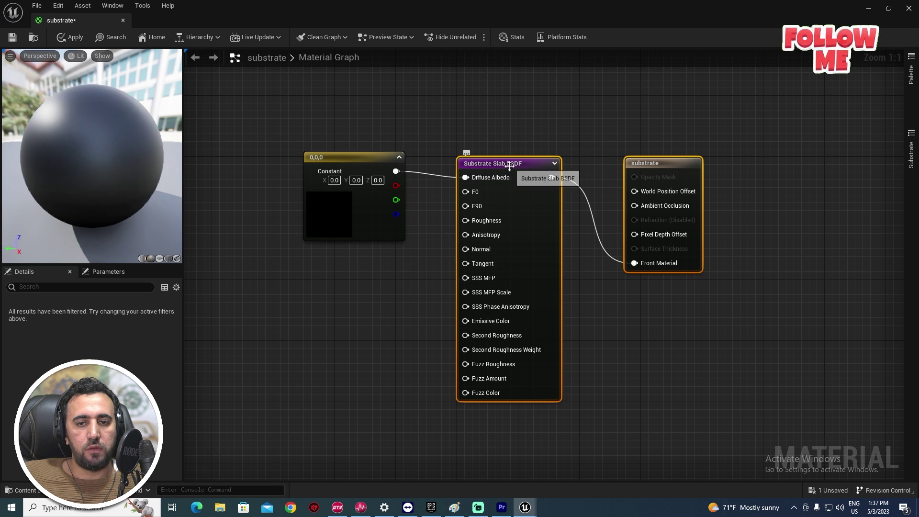
{"action": "left_click_drag", "start_coordinate": [507, 164], "coordinate": [592, 164]}
{"action": "left_click", "coordinate": [329, 161]}
{"action": "left_click_drag", "start_coordinate": [333, 159], "coordinate": [342, 126]}
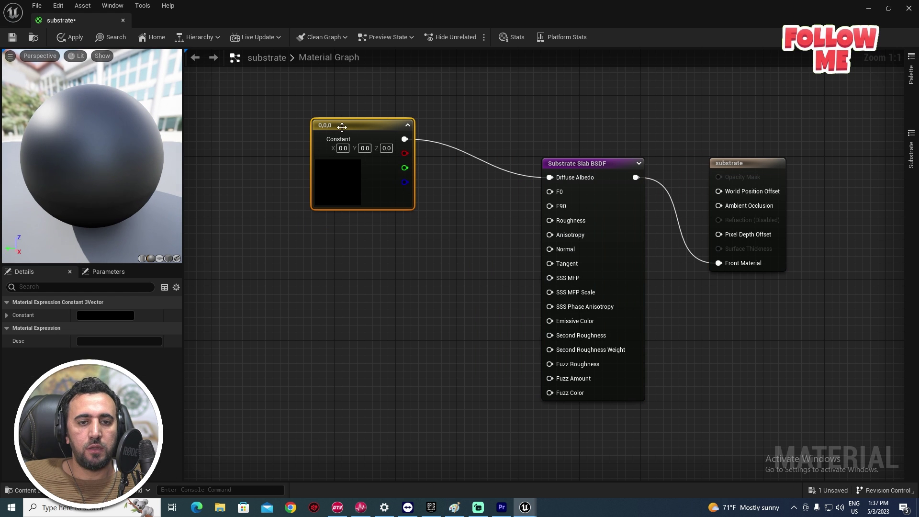
Set the vector constant to a bright purple of 0.60698, 0.0, 1.0 and inspect it on the preview sphere.
{"action": "left_click", "coordinate": [125, 316]}
{"action": "left_click", "coordinate": [189, 286]}
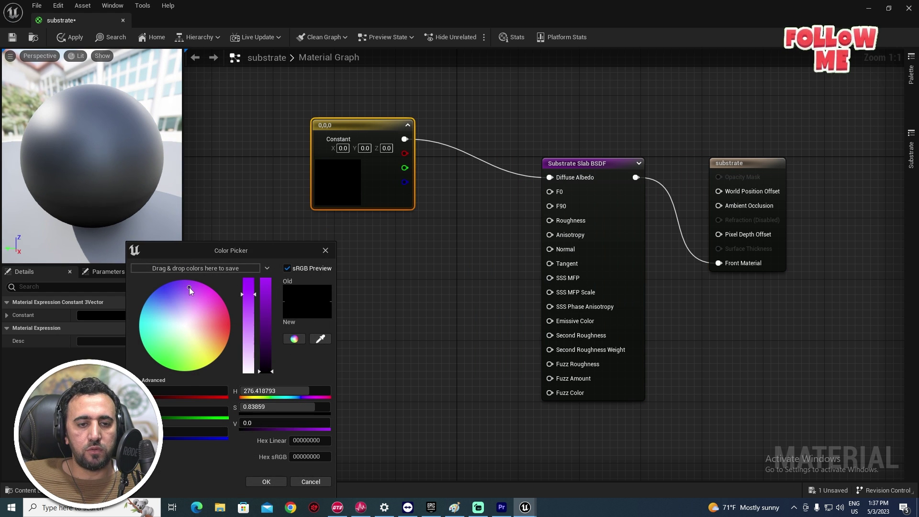
{"action": "left_click_drag", "start_coordinate": [253, 310], "coordinate": [269, 278]}
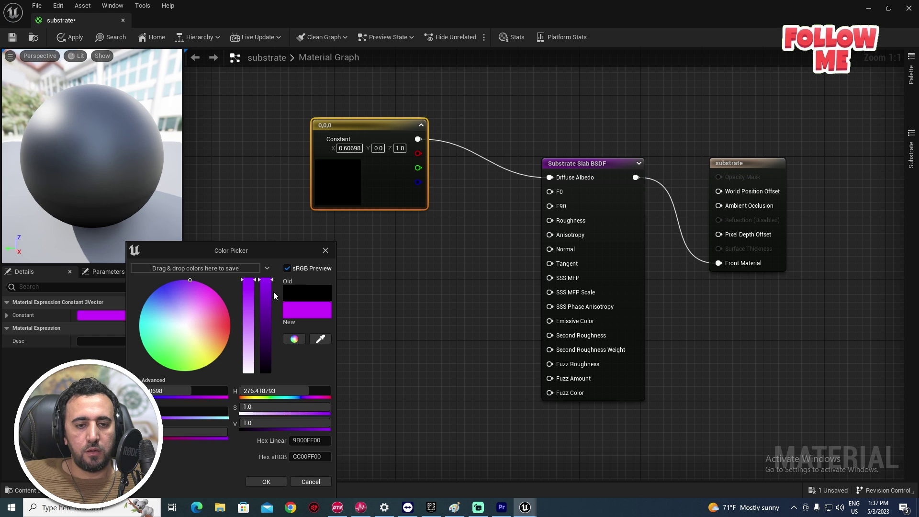
{"action": "left_click", "coordinate": [276, 481]}
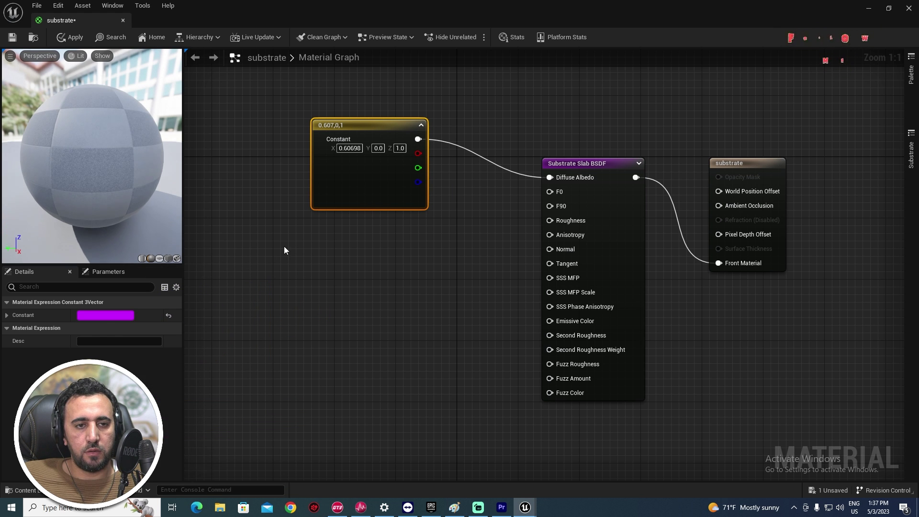
{"action": "left_click", "coordinate": [358, 256]}
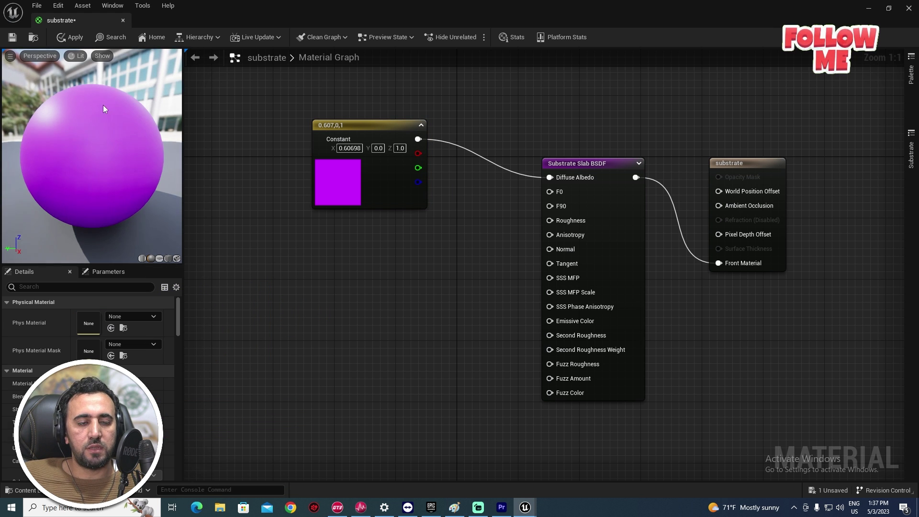
{"action": "left_click_drag", "start_coordinate": [104, 105], "coordinate": [124, 108]}
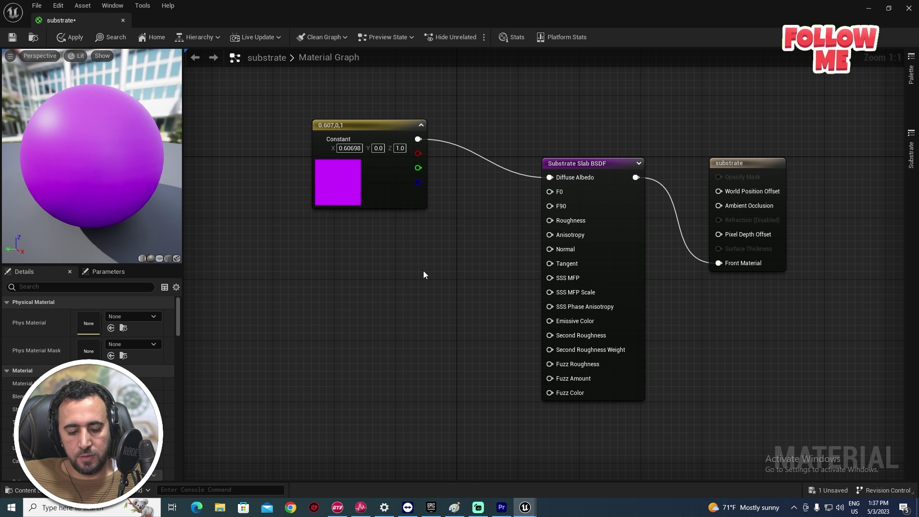
Add a scalar constant of 0.0, connect it to the slab's Roughness and inspect the preview sphere's reflections.
{"action": "left_click", "coordinate": [368, 281]}
{"action": "left_click_drag", "start_coordinate": [423, 302], "coordinate": [555, 220]}
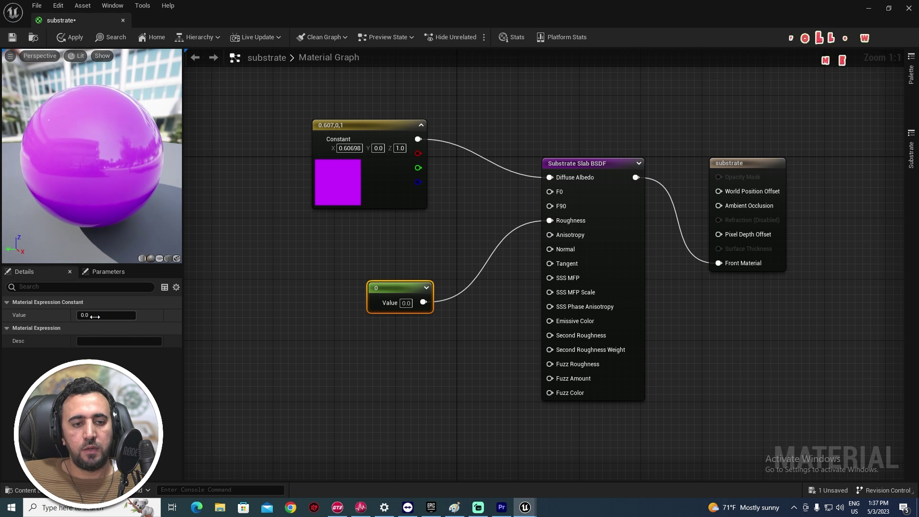
{"action": "left_click_drag", "start_coordinate": [98, 205], "coordinate": [94, 264]}
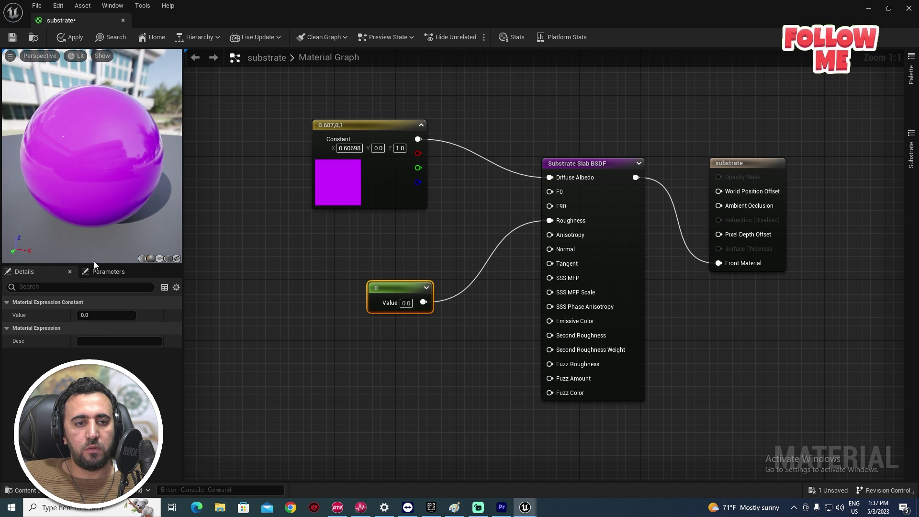
Set the constant feeding Roughness to 0.001, check the preview sphere and apply the material.
{"action": "type", "text": "0.001"}
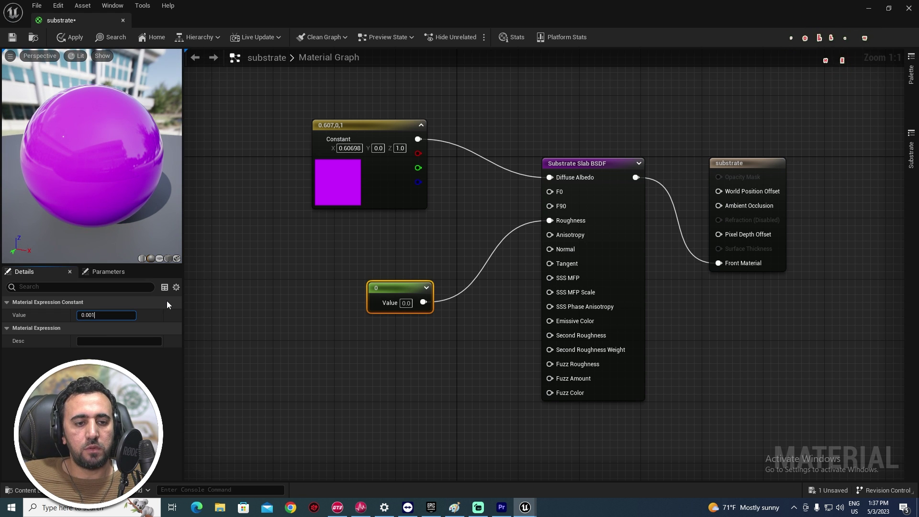
{"action": "key", "text": "Return"}
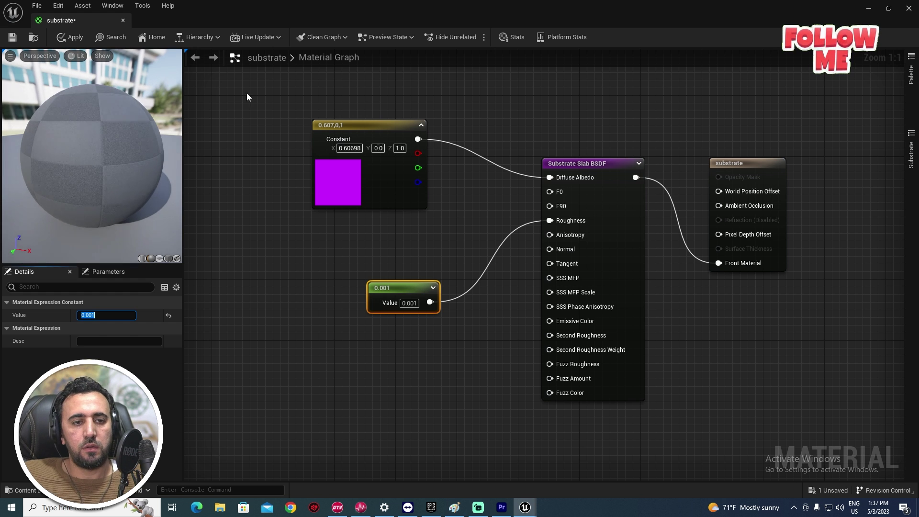
{"action": "left_click_drag", "start_coordinate": [93, 177], "coordinate": [145, 116]}
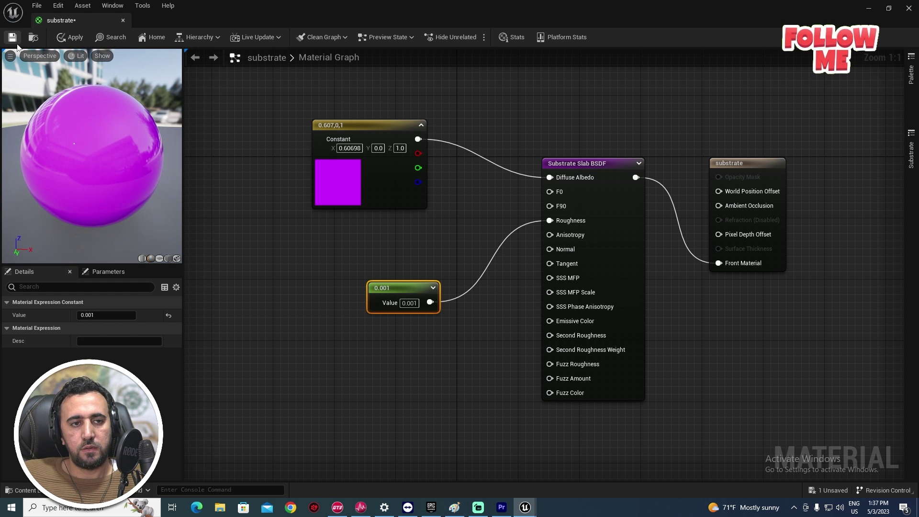
{"action": "left_click", "coordinate": [80, 38]}
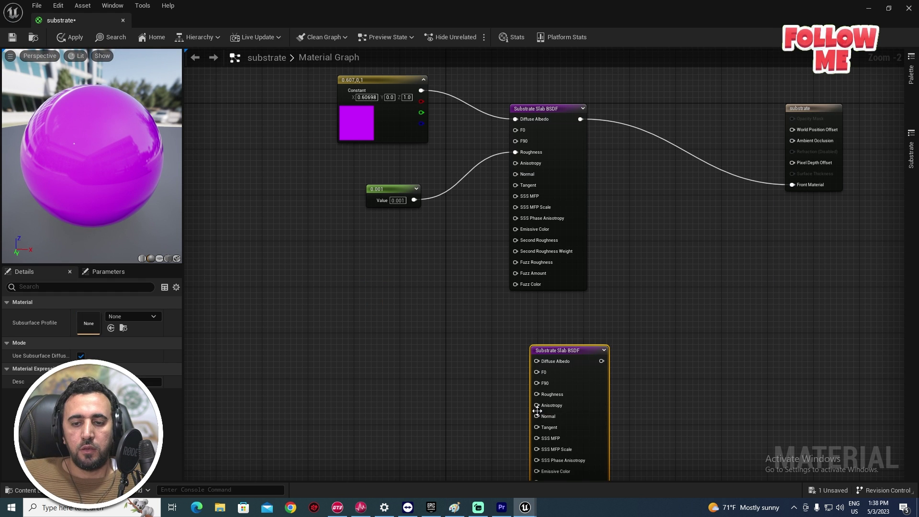
Delete the duplicated lower slab and add a new Substrate Slab node below the first one.
{"action": "key", "text": "Delete"}
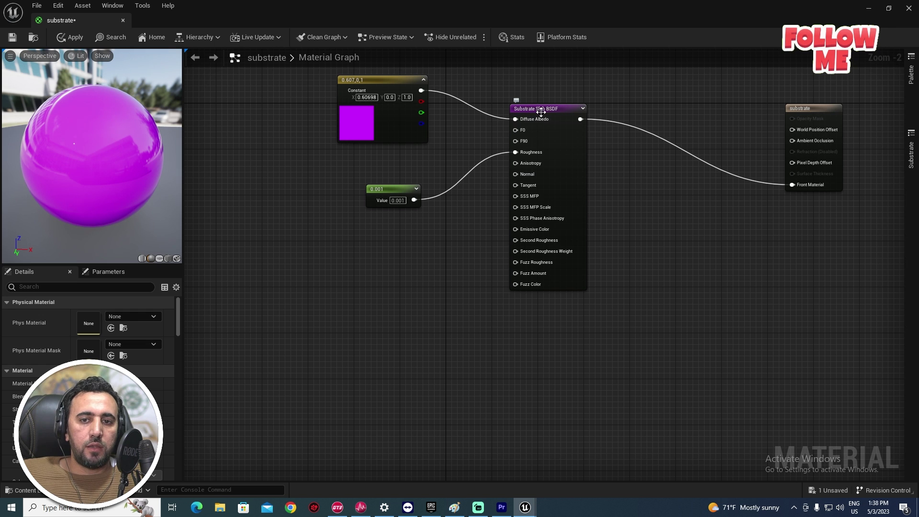
{"action": "right_click", "coordinate": [521, 350]}
{"action": "type", "text": "s"}
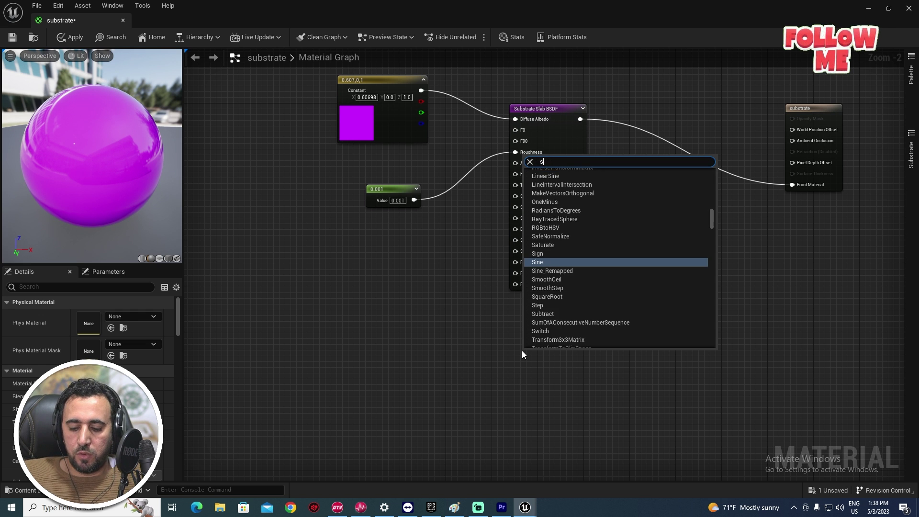
{"action": "type", "text": "lab"}
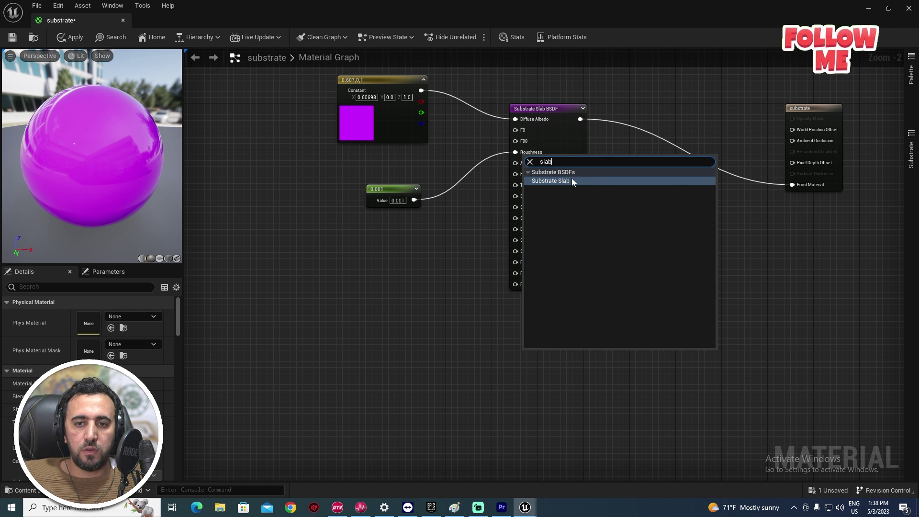
{"action": "left_click", "coordinate": [573, 181]}
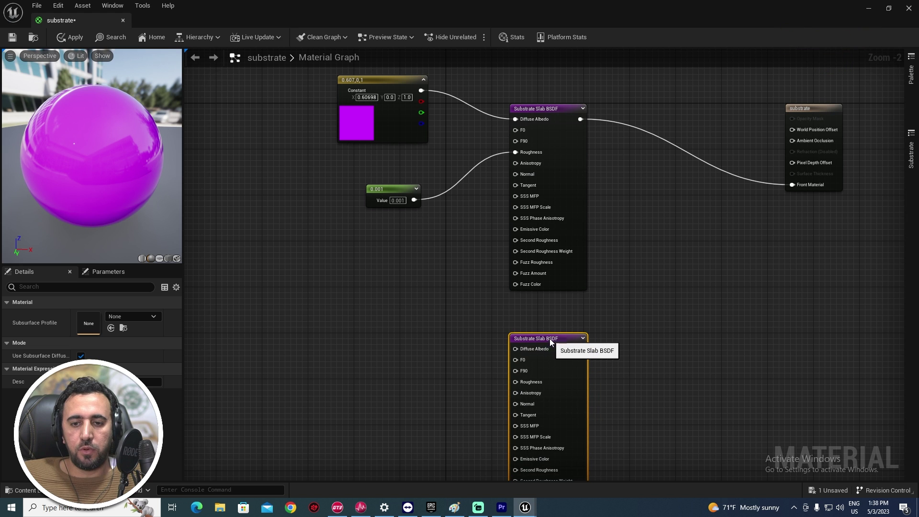
{"action": "left_click_drag", "start_coordinate": [549, 338], "coordinate": [555, 338]}
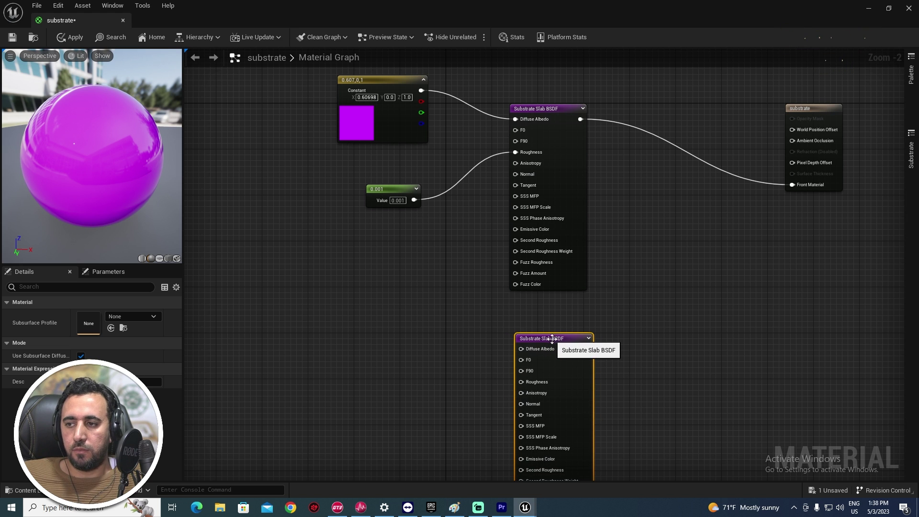
Shrink and shift the material editor window to reveal the content browser, and open Quixel Bridge.
{"action": "double_click", "coordinate": [324, 10]}
{"action": "left_click_drag", "start_coordinate": [446, 215], "coordinate": [670, 61]}
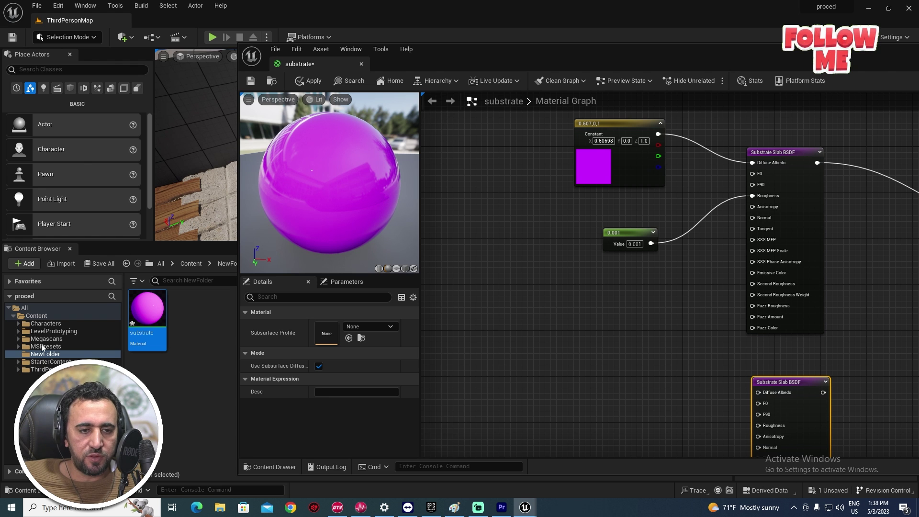
{"action": "left_click", "coordinate": [84, 6]}
{"action": "left_click", "coordinate": [192, 281]}
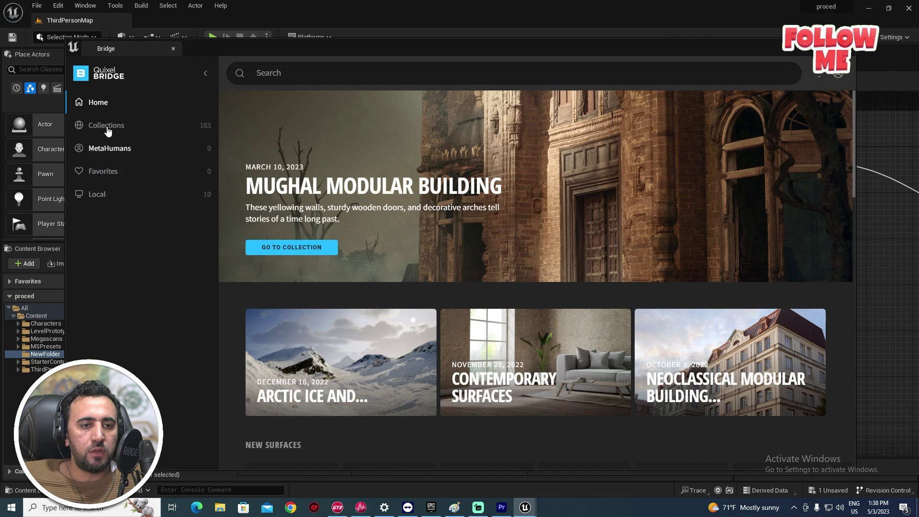
Browse Bridge's Surfaces library and open its Roofing category.
{"action": "left_click", "coordinate": [108, 127]}
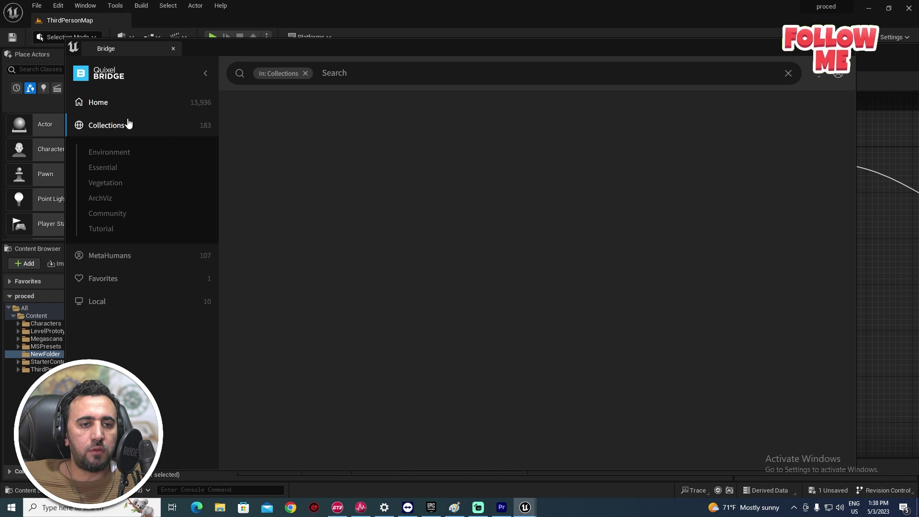
{"action": "left_click", "coordinate": [92, 108]}
{"action": "left_click", "coordinate": [102, 159]}
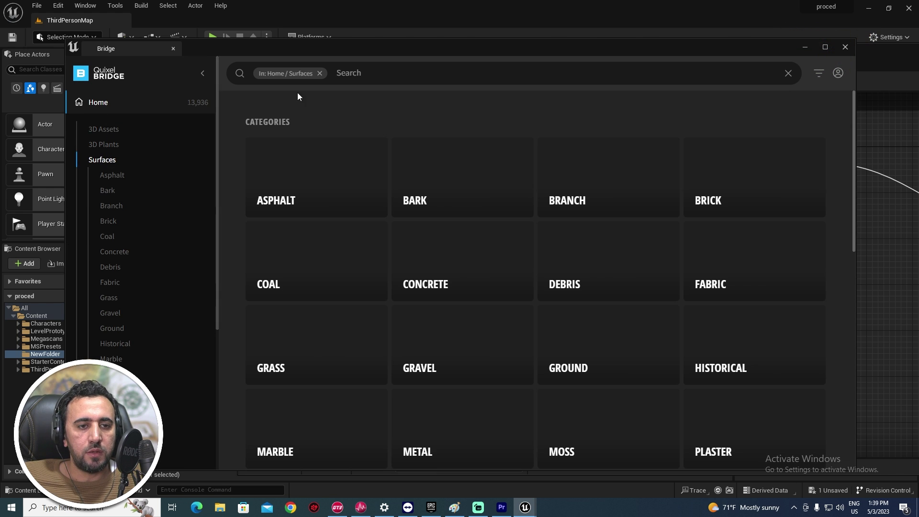
{"action": "scroll", "coordinate": [588, 321], "scroll_direction": "down", "scroll_amount": 5}
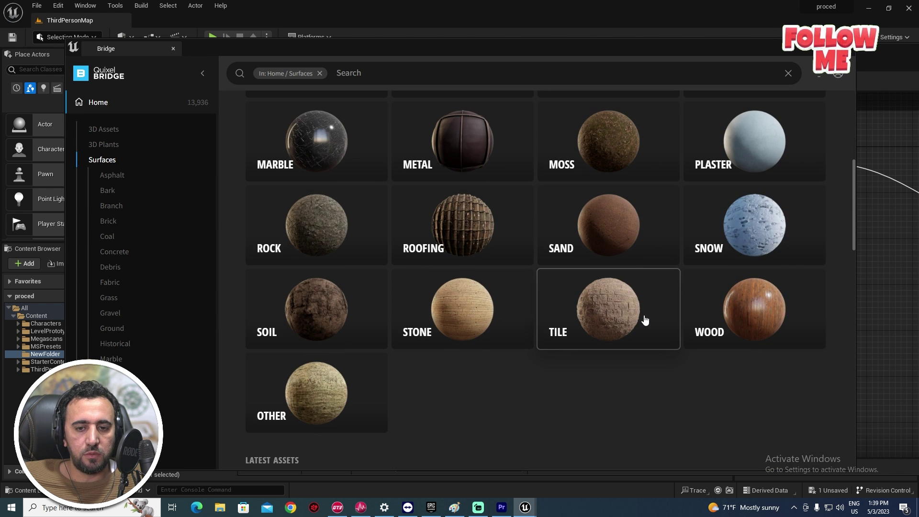
{"action": "left_click", "coordinate": [439, 231]}
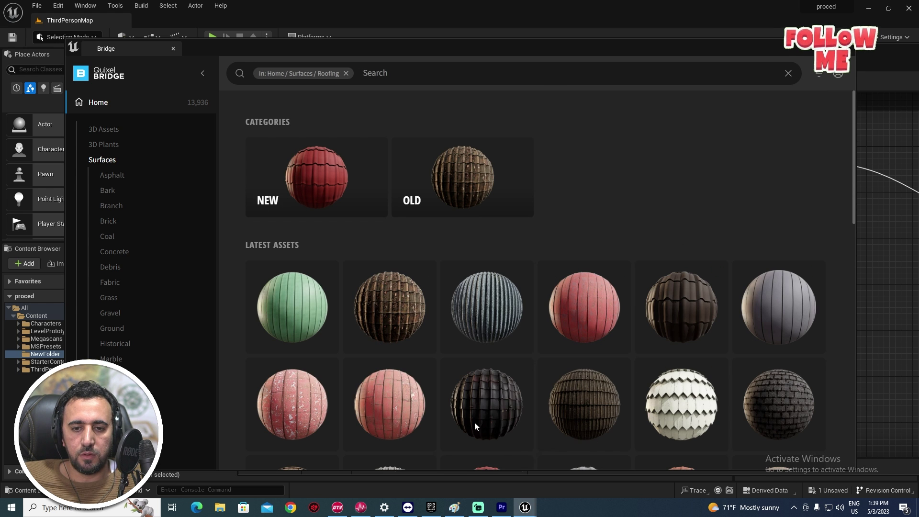
Download the Japanese Roof Tiles surface at Medium Quality, add it to the project and close Bridge.
{"action": "scroll", "coordinate": [745, 354], "scroll_direction": "down", "scroll_amount": 4}
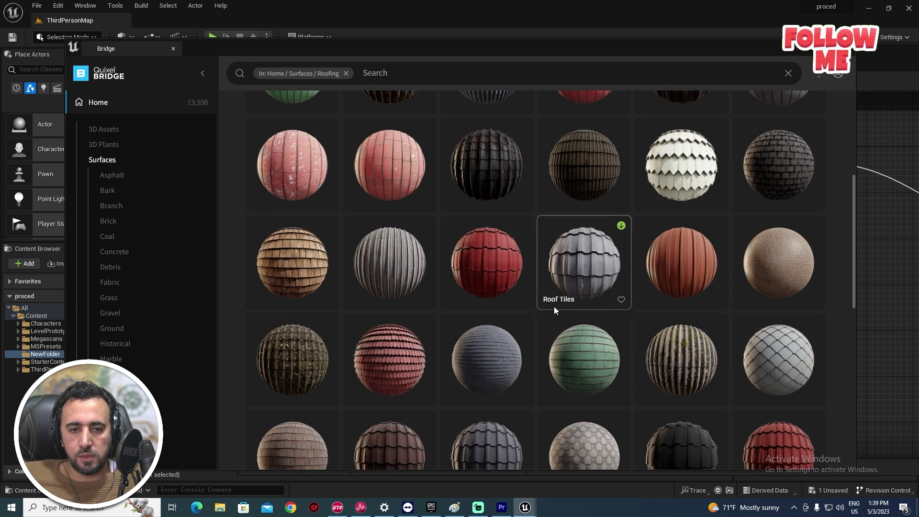
{"action": "scroll", "coordinate": [555, 310], "scroll_direction": "up", "scroll_amount": 1}
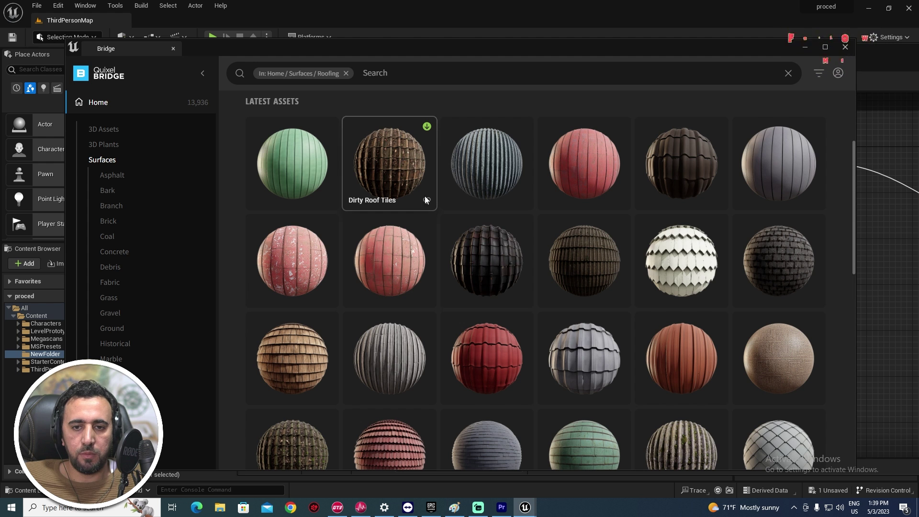
{"action": "left_click", "coordinate": [470, 245]}
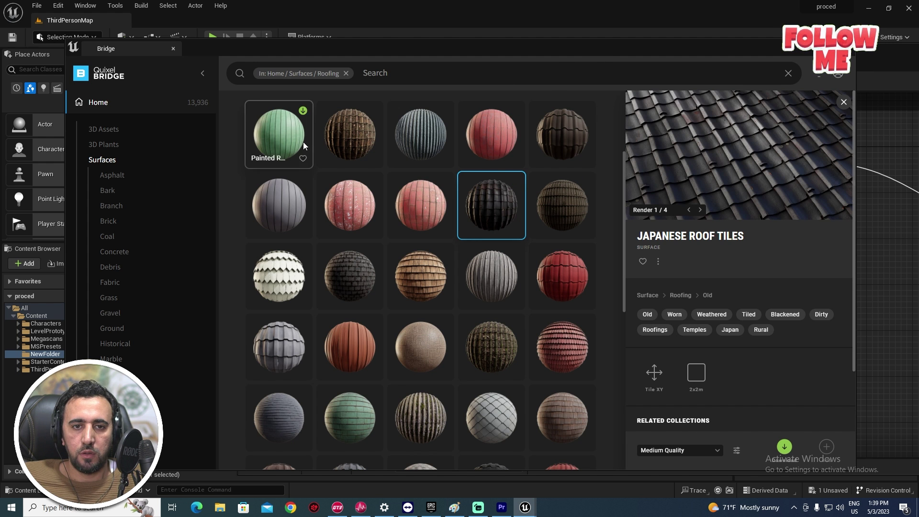
{"action": "double_click", "coordinate": [648, 54]}
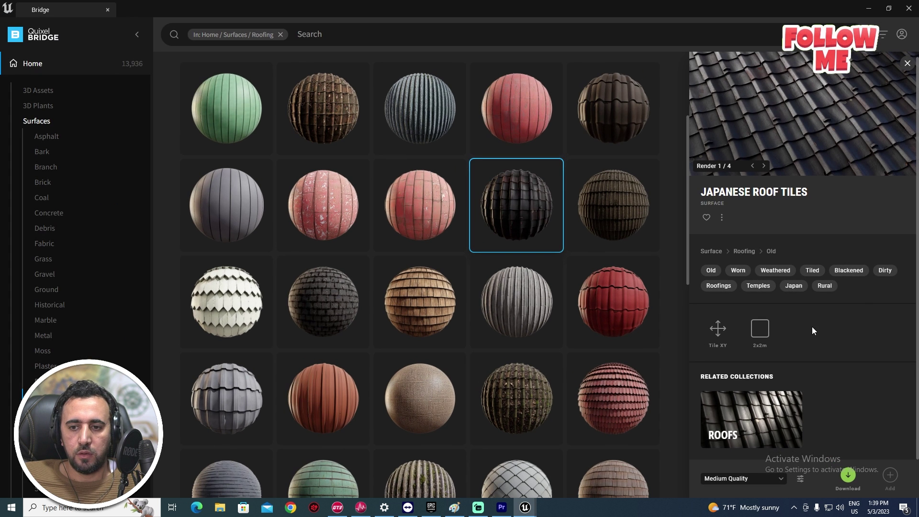
{"action": "left_click", "coordinate": [847, 475]}
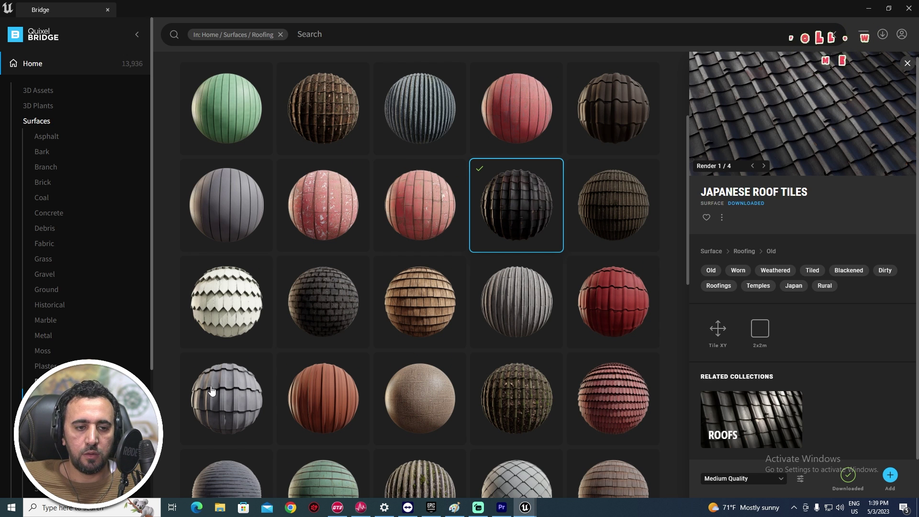
{"action": "scroll", "coordinate": [120, 191], "scroll_direction": "down", "scroll_amount": 2}
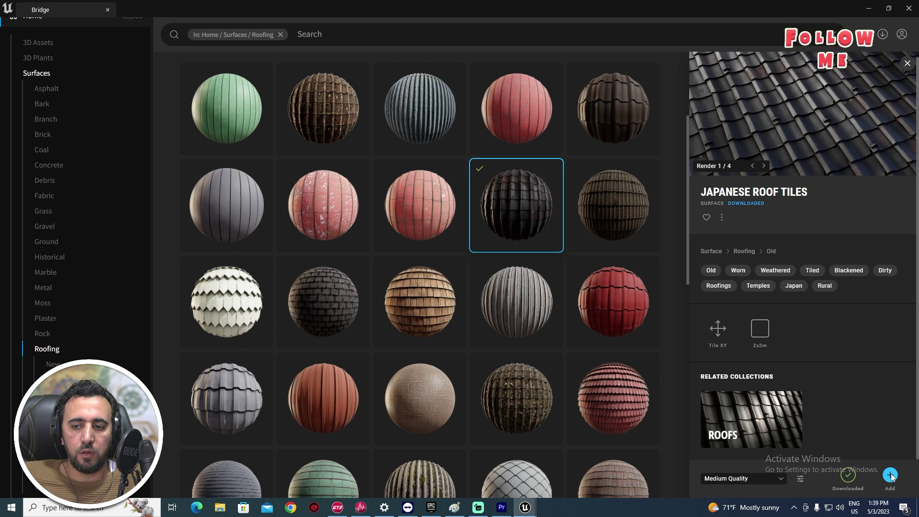
{"action": "left_click", "coordinate": [909, 8]}
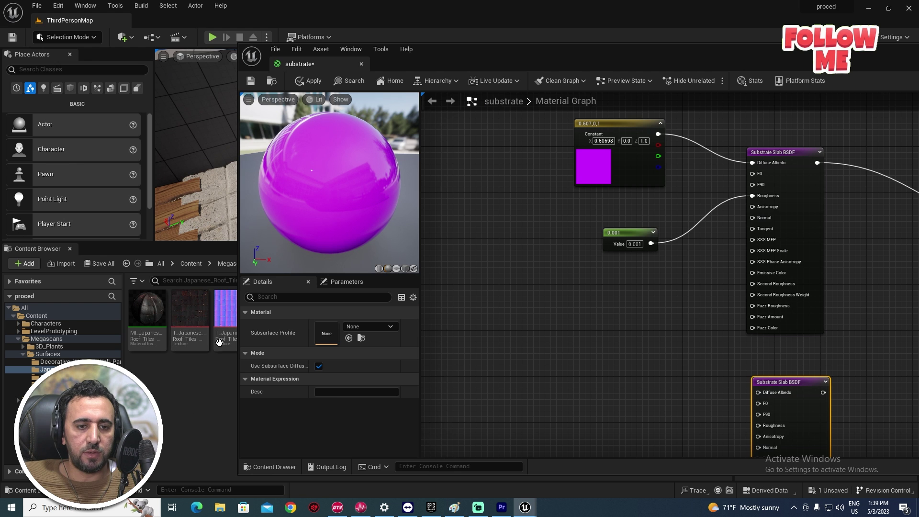
Add the three Japanese roof tile textures to the material graph as texture samples.
{"action": "left_click_drag", "start_coordinate": [437, 48], "coordinate": [524, 35]}
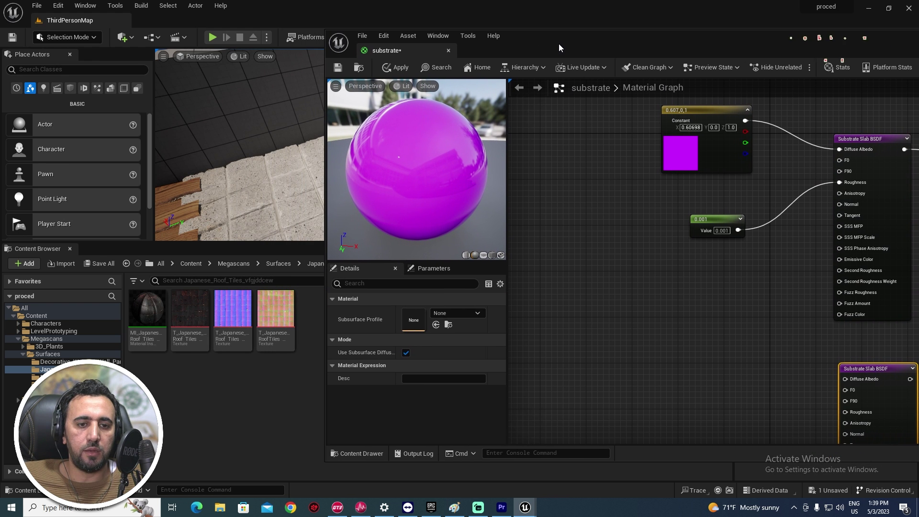
{"action": "left_click", "coordinate": [195, 306]}
{"action": "left_click", "coordinate": [273, 307], "text": "shift"}
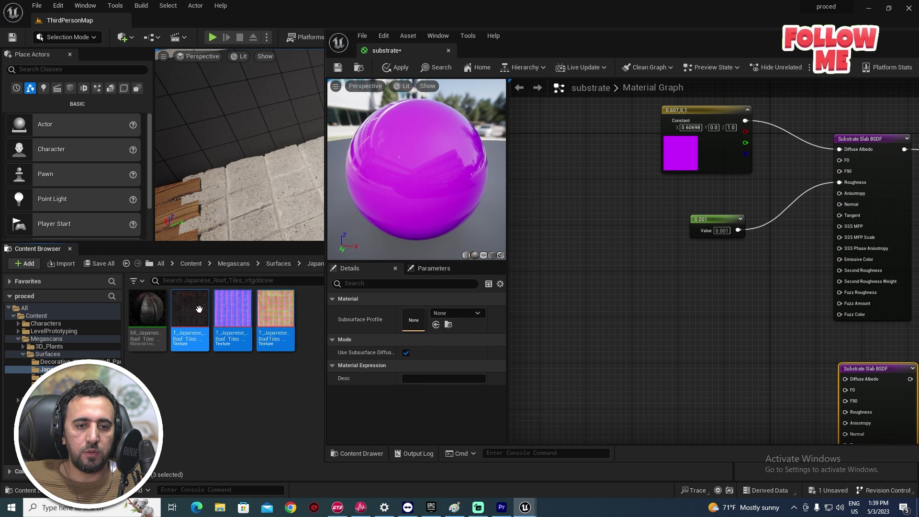
{"action": "left_click_drag", "start_coordinate": [273, 306], "coordinate": [666, 334]}
Place the new texture samples beside the second slab, separating the albedo sample from the normal and mask samples.
{"action": "right_click_drag", "start_coordinate": [794, 331], "coordinate": [707, 267]}
{"action": "left_click_drag", "start_coordinate": [671, 295], "coordinate": [629, 230]}
{"action": "left_click", "coordinate": [573, 228]}
{"action": "left_click_drag", "start_coordinate": [610, 388], "coordinate": [559, 188]}
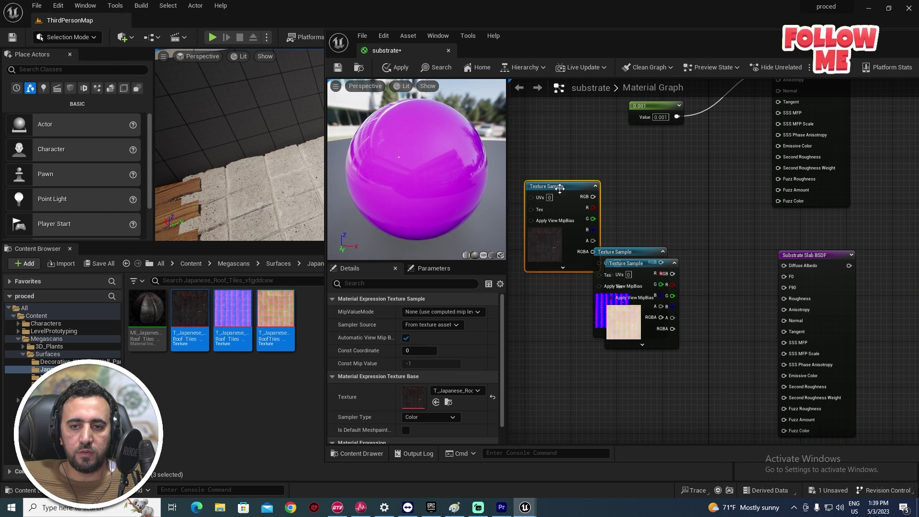
{"action": "left_click_drag", "start_coordinate": [659, 263], "coordinate": [659, 410]}
{"action": "left_click", "coordinate": [609, 202]}
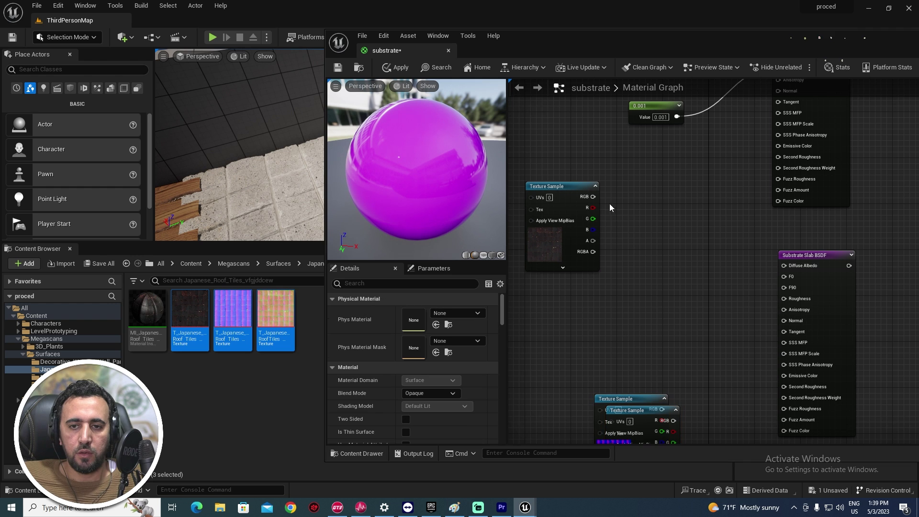
Connect the albedo texture's RGB to the second slab's Diffuse Albedo and the normal texture's RGB to its Normal.
{"action": "left_click_drag", "start_coordinate": [594, 197], "coordinate": [789, 262]}
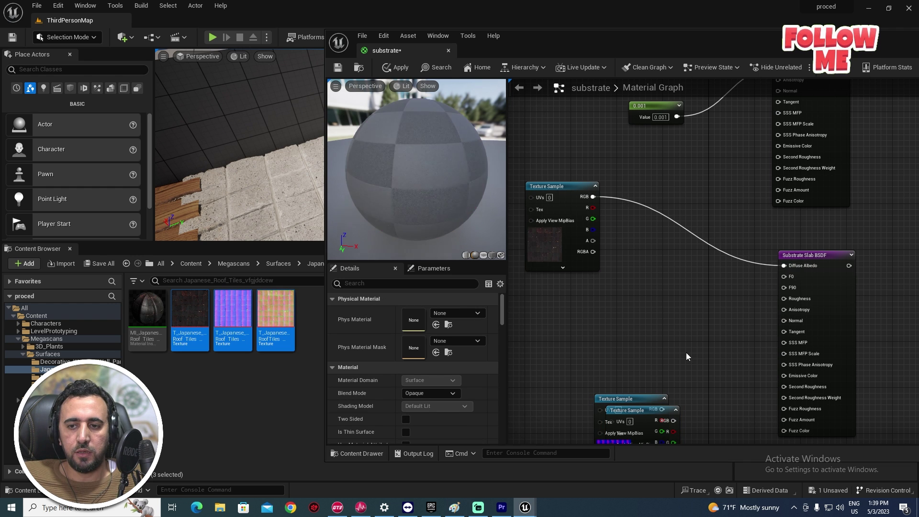
{"action": "right_click_drag", "start_coordinate": [675, 363], "coordinate": [663, 263]}
{"action": "left_click_drag", "start_coordinate": [622, 299], "coordinate": [773, 221]}
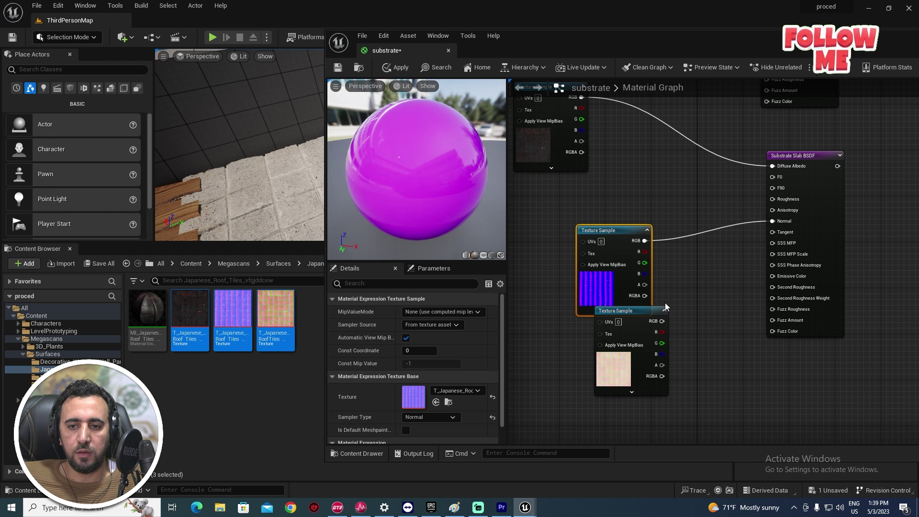
Stack the albedo and normal texture samples in a column beside the second slab and move the mask sample well below them.
{"action": "left_click_drag", "start_coordinate": [646, 311], "coordinate": [646, 376]}
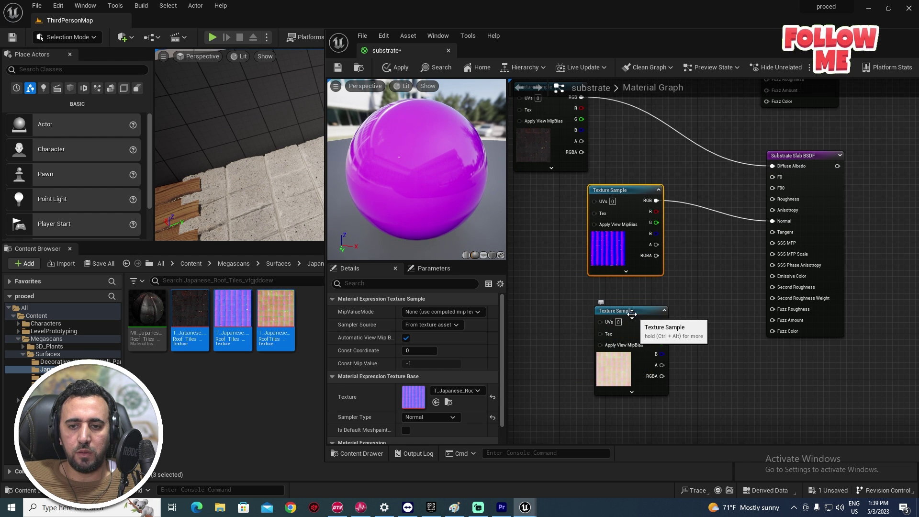
{"action": "left_click_drag", "start_coordinate": [651, 330], "coordinate": [644, 341]}
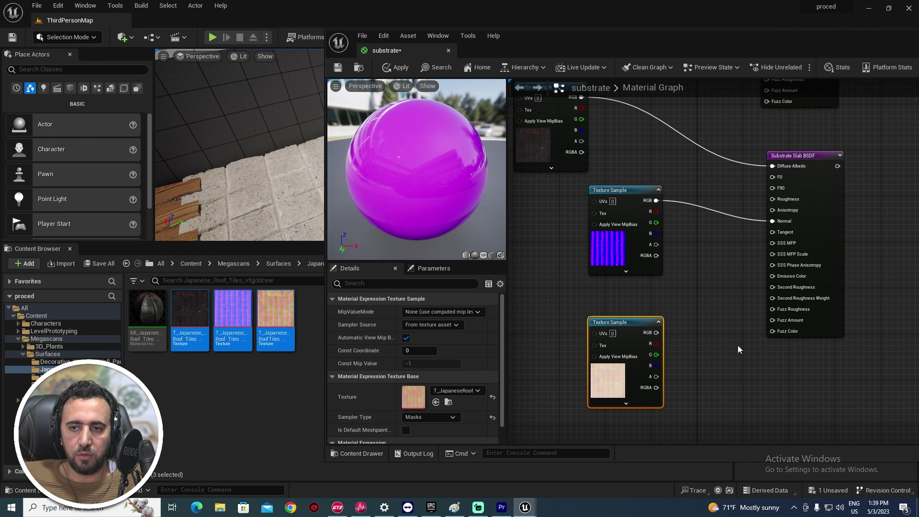
{"action": "right_click_drag", "start_coordinate": [737, 345], "coordinate": [733, 372]}
{"action": "left_click_drag", "start_coordinate": [631, 371], "coordinate": [607, 479]}
{"action": "right_click_drag", "start_coordinate": [702, 262], "coordinate": [716, 325]}
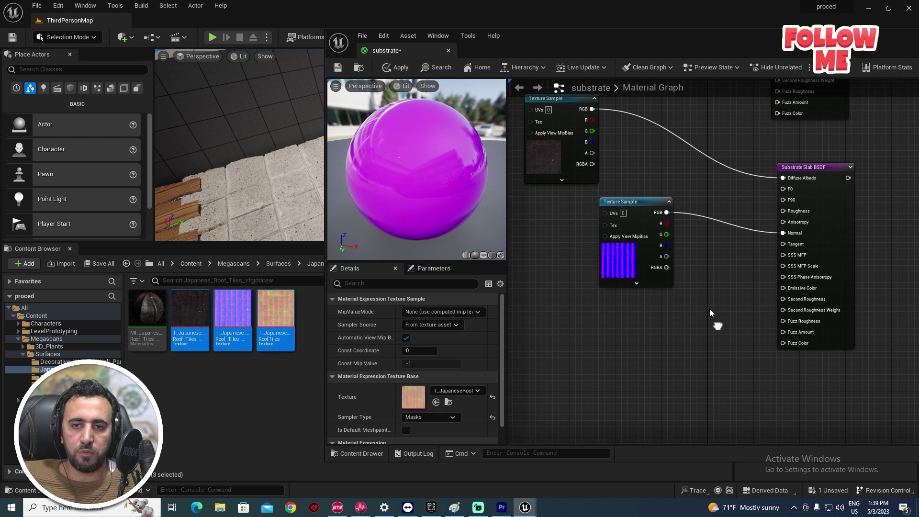
{"action": "left_click_drag", "start_coordinate": [632, 201], "coordinate": [633, 282]}
{"action": "left_click_drag", "start_coordinate": [573, 105], "coordinate": [647, 174]}
{"action": "right_click_drag", "start_coordinate": [697, 158], "coordinate": [667, 263]}
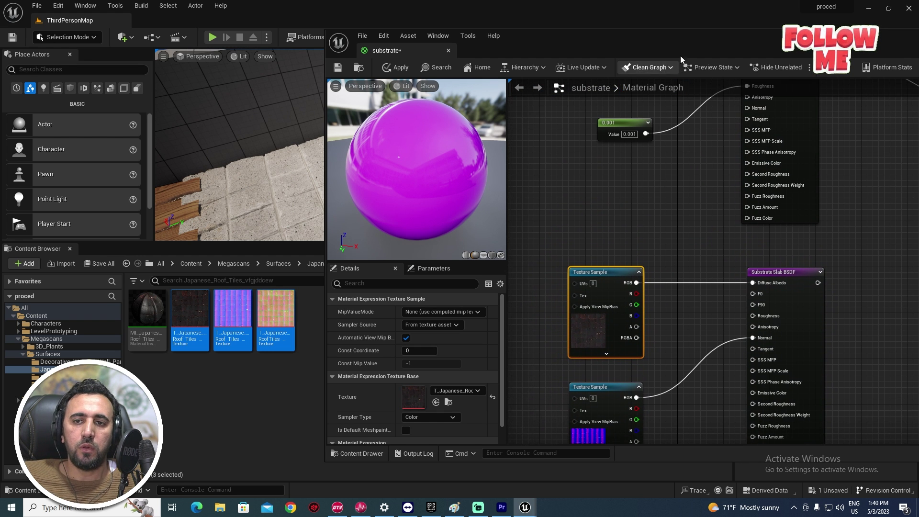
Maximise the material editor and review both slab networks together with the output node.
{"action": "double_click", "coordinate": [684, 39]}
{"action": "scroll", "coordinate": [628, 133], "scroll_direction": "down", "scroll_amount": 3}
{"action": "right_click_drag", "start_coordinate": [627, 133], "coordinate": [644, 286]}
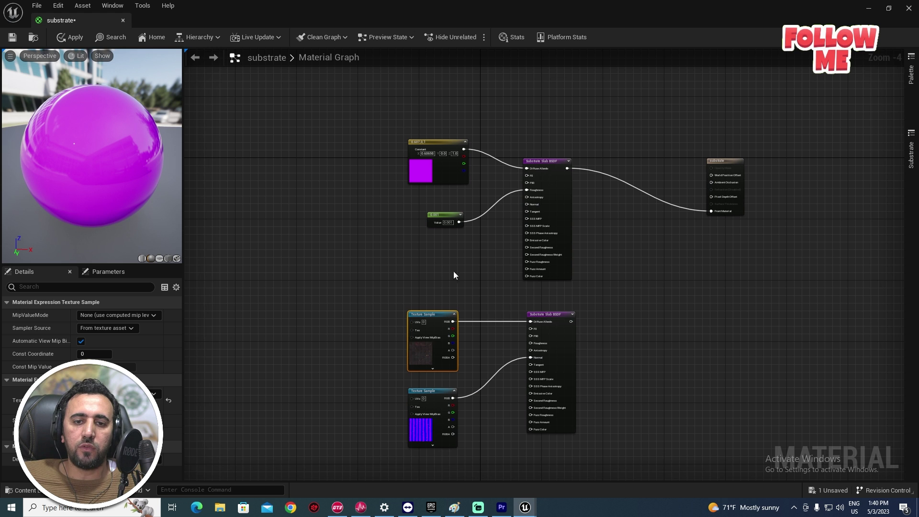
{"action": "scroll", "coordinate": [730, 218], "scroll_direction": "up", "scroll_amount": 2}
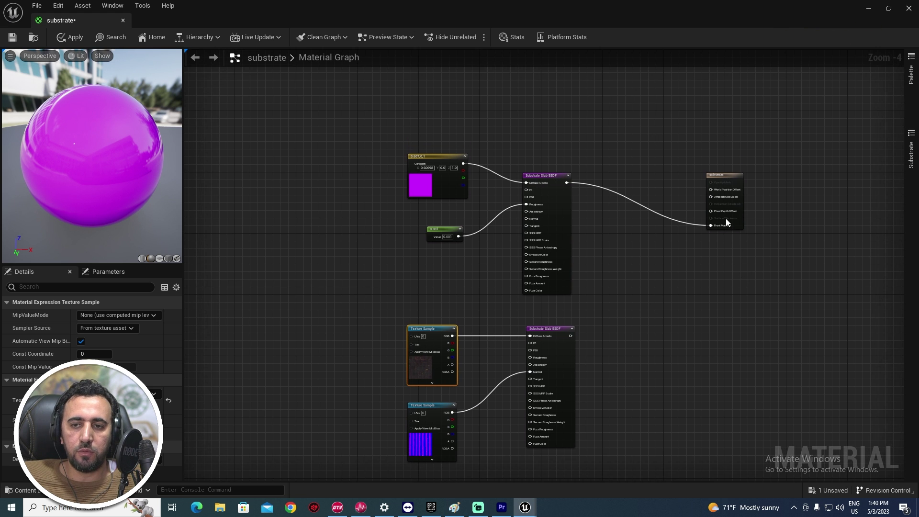
{"action": "right_click_drag", "start_coordinate": [749, 317], "coordinate": [767, 143]}
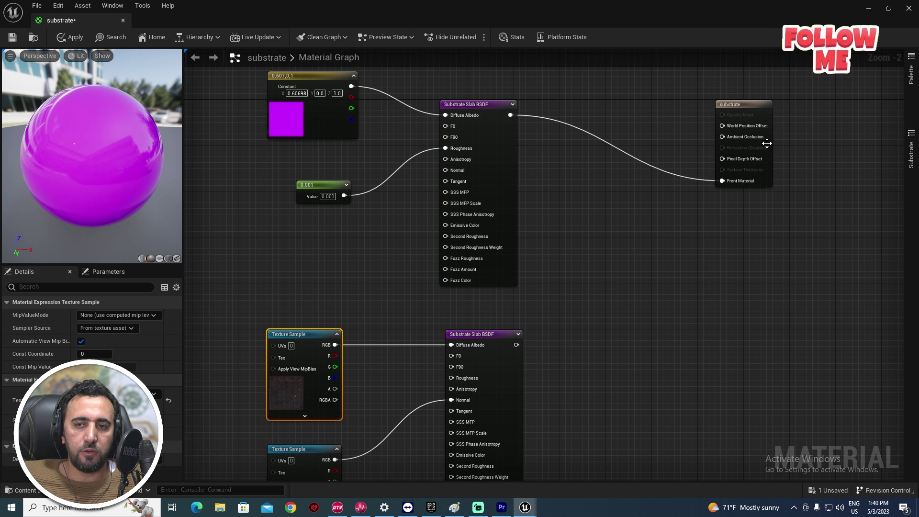
Move the material output node lower and further from the slabs to make room between them.
{"action": "left_click_drag", "start_coordinate": [743, 106], "coordinate": [765, 184]}
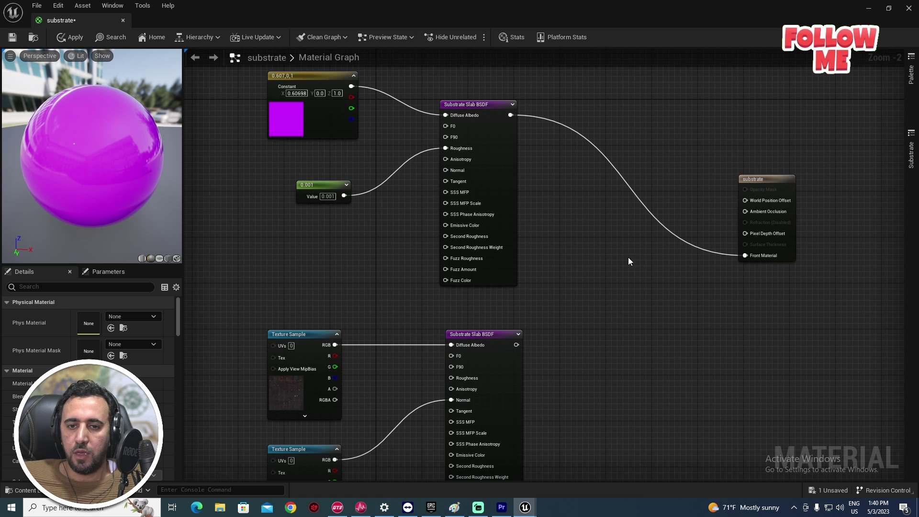
{"action": "right_click", "coordinate": [603, 289]}
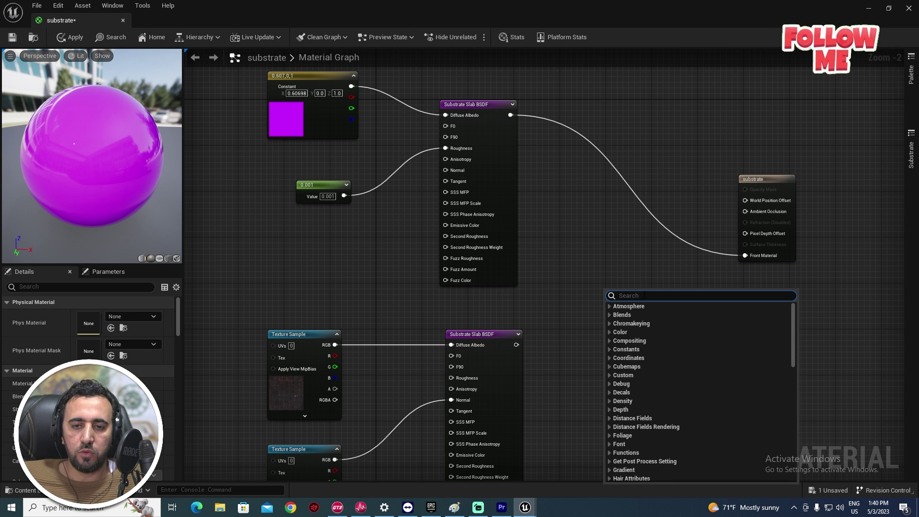
{"action": "type", "text": "subst"}
{"action": "key", "text": "Return"}
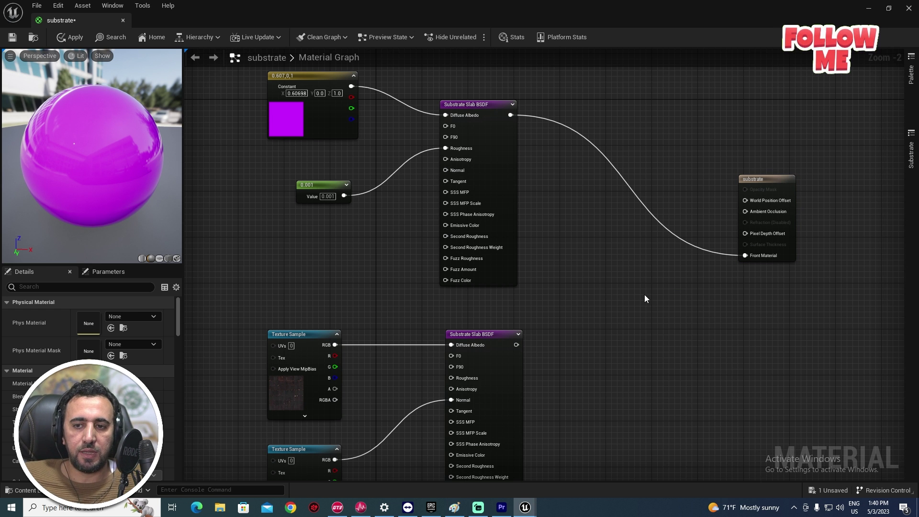
{"action": "right_click", "coordinate": [584, 300]}
{"action": "left_click", "coordinate": [634, 280]}
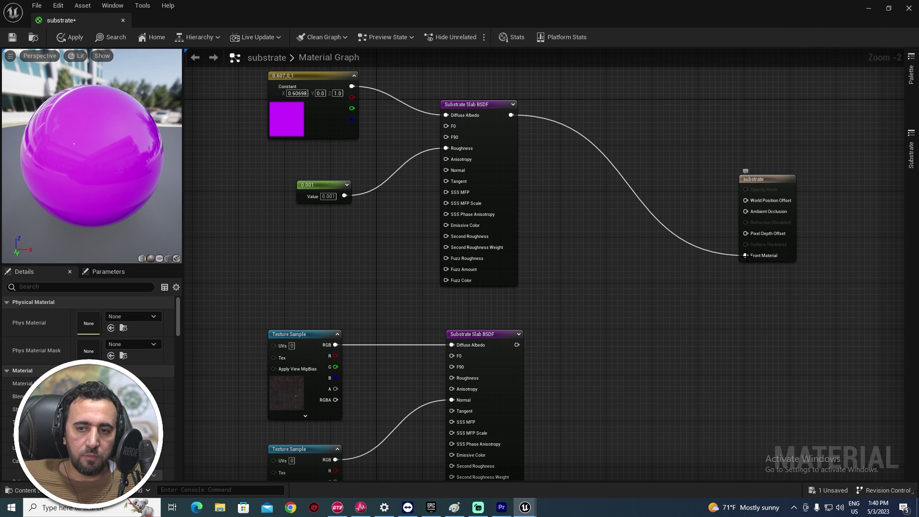
Insert a Substrate Vertical Layer node ahead of the output's Front Material, with the purple slab feeding its Top input.
{"action": "left_click_drag", "start_coordinate": [745, 256], "coordinate": [640, 293]}
{"action": "type", "text": "sub"}
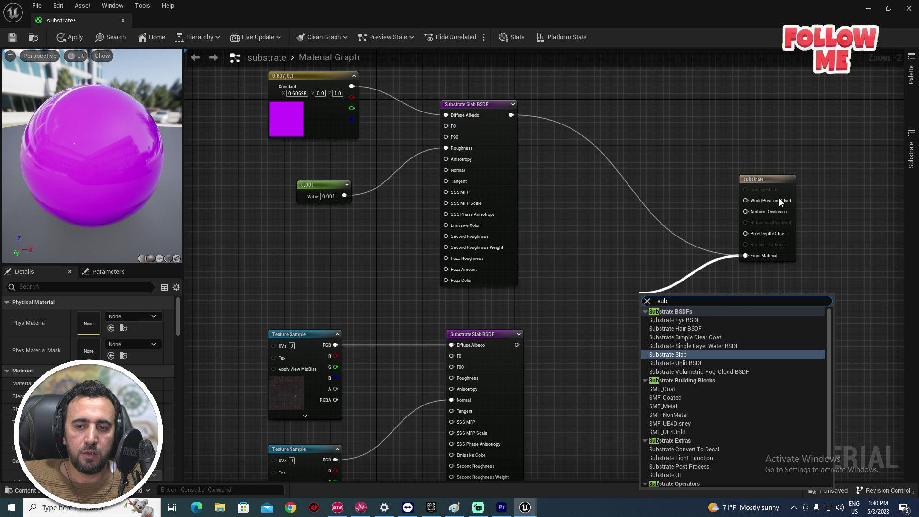
{"action": "type", "text": "strate "}
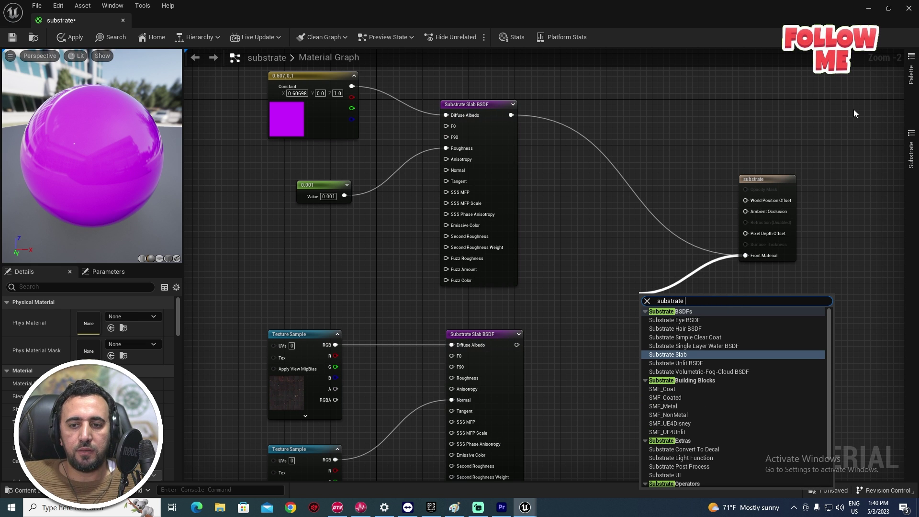
{"action": "type", "text": "vet"}
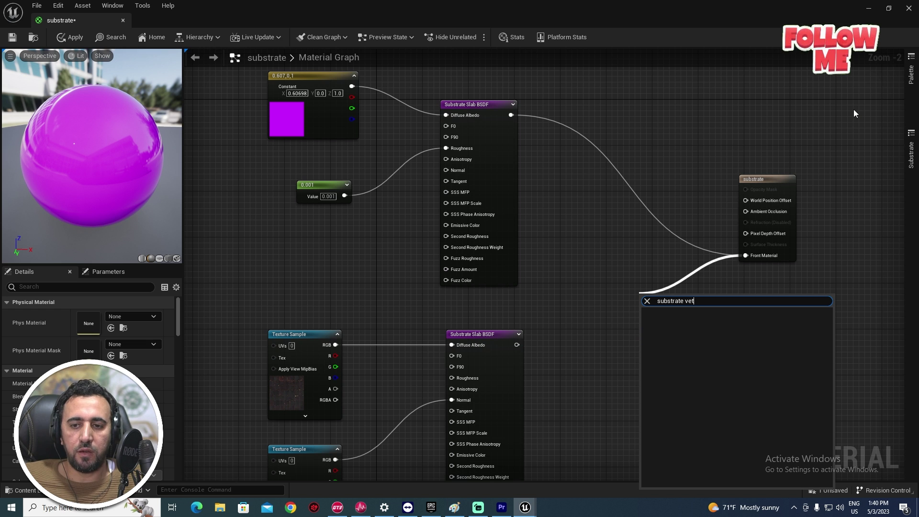
{"action": "key", "text": "BackSpace"}
{"action": "type", "text": "rt"}
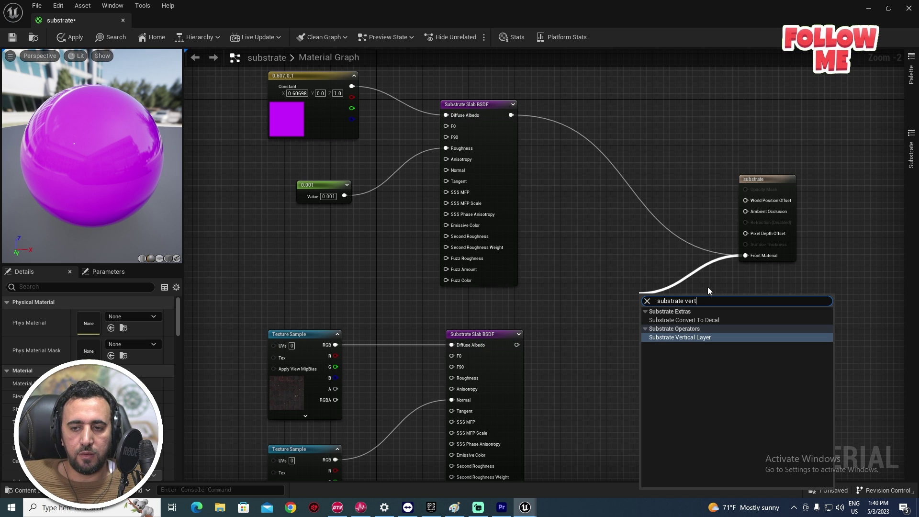
{"action": "left_click", "coordinate": [681, 337]}
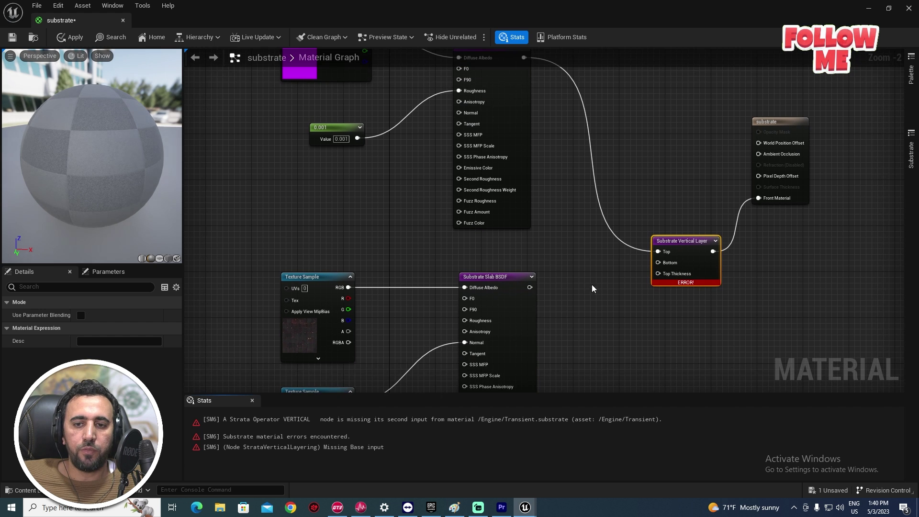
Connect the roof tile slab's output to the Bottom input of the Substrate Vertical Layer.
{"action": "right_click_drag", "start_coordinate": [603, 226], "coordinate": [604, 249]}
{"action": "right_click_drag", "start_coordinate": [576, 195], "coordinate": [574, 212]}
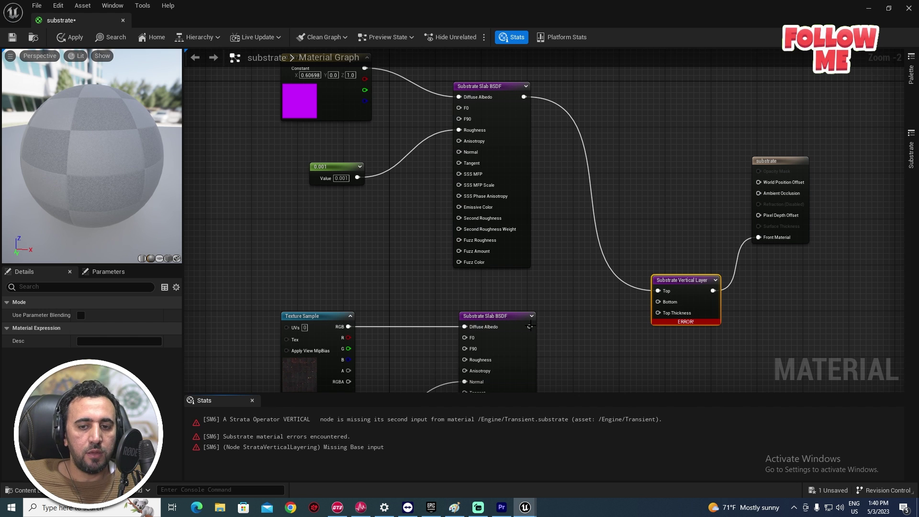
{"action": "left_click_drag", "start_coordinate": [528, 326], "coordinate": [658, 302]}
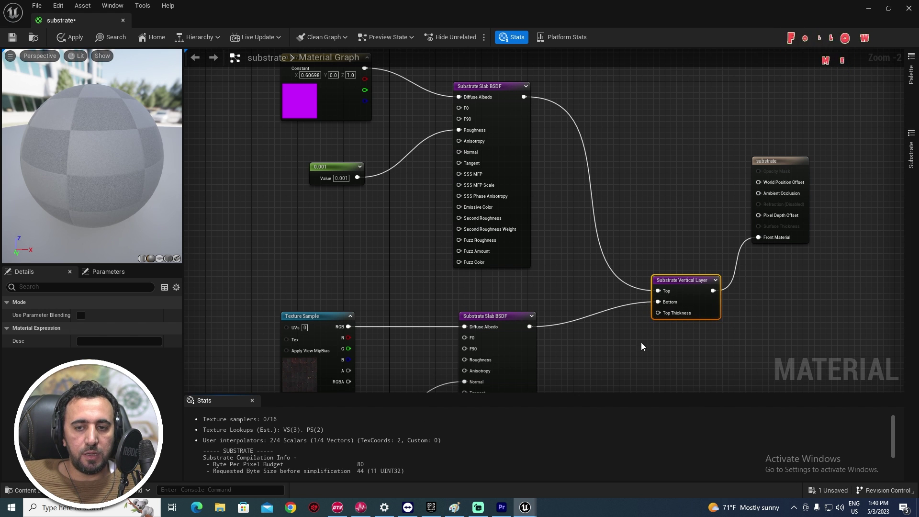
{"action": "right_click_drag", "start_coordinate": [636, 349], "coordinate": [696, 333]}
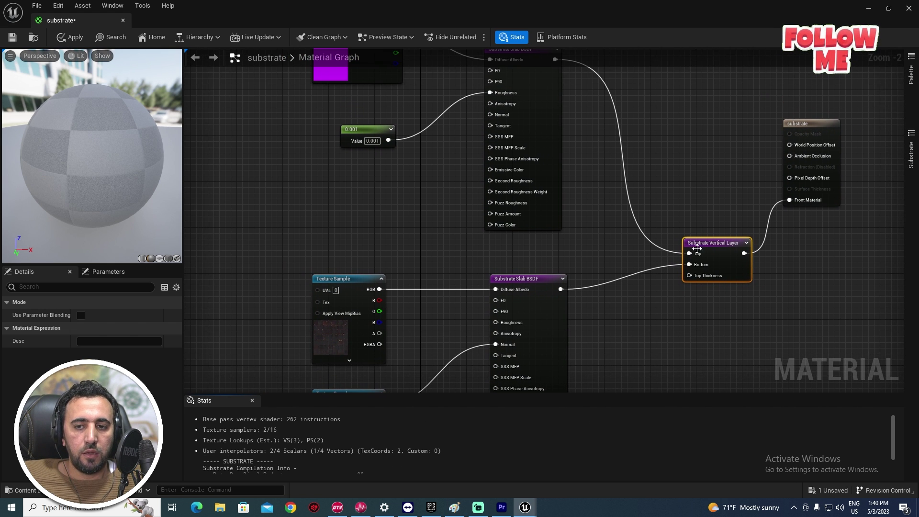
{"action": "right_click_drag", "start_coordinate": [674, 278], "coordinate": [655, 302]}
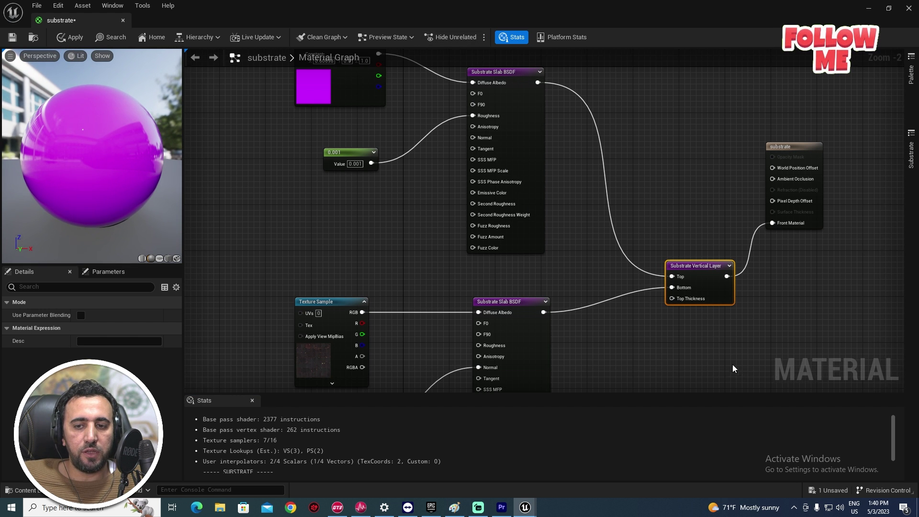
Add a Constant node beside the second slab and connect it to the Vertical Layer's Top Thickness.
{"action": "right_click_drag", "start_coordinate": [735, 368], "coordinate": [710, 331]}
{"action": "scroll", "coordinate": [677, 289], "scroll_direction": "up", "scroll_amount": 1}
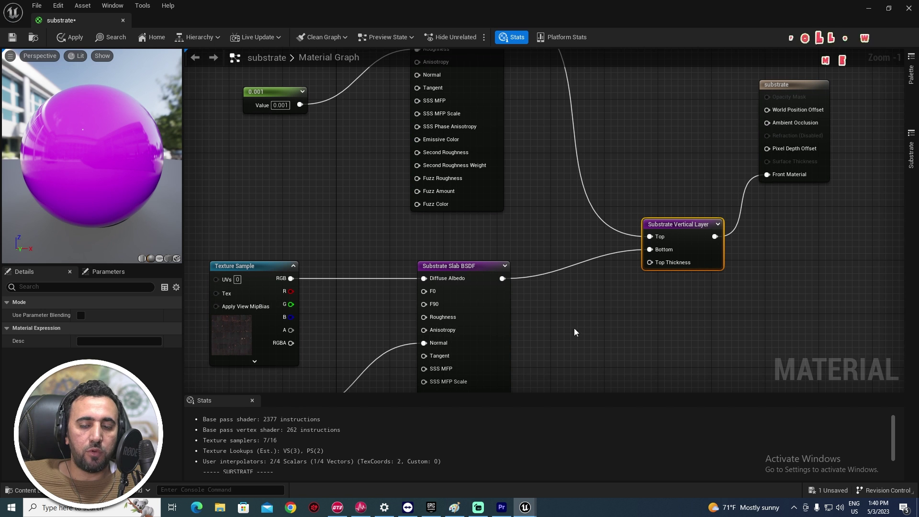
{"action": "left_click", "coordinate": [563, 310]}
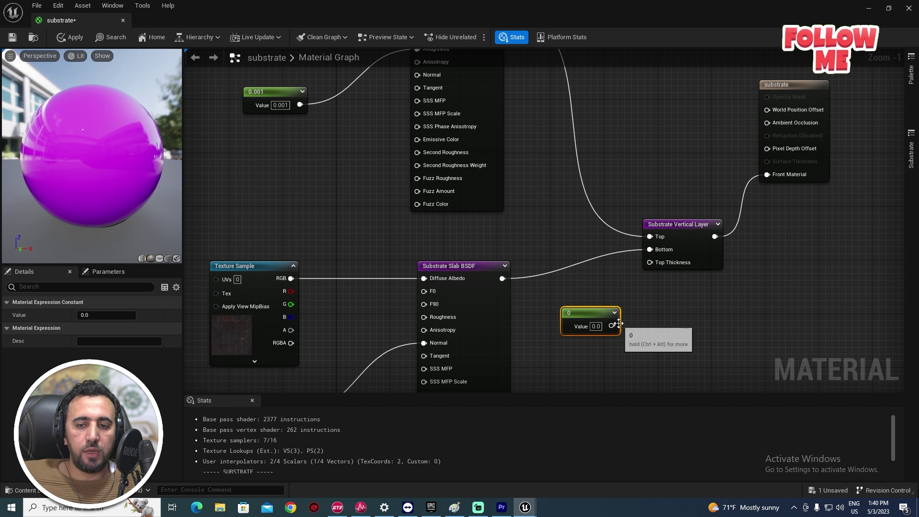
{"action": "left_click_drag", "start_coordinate": [620, 323], "coordinate": [649, 262]}
{"action": "left_click_drag", "start_coordinate": [579, 311], "coordinate": [587, 298]}
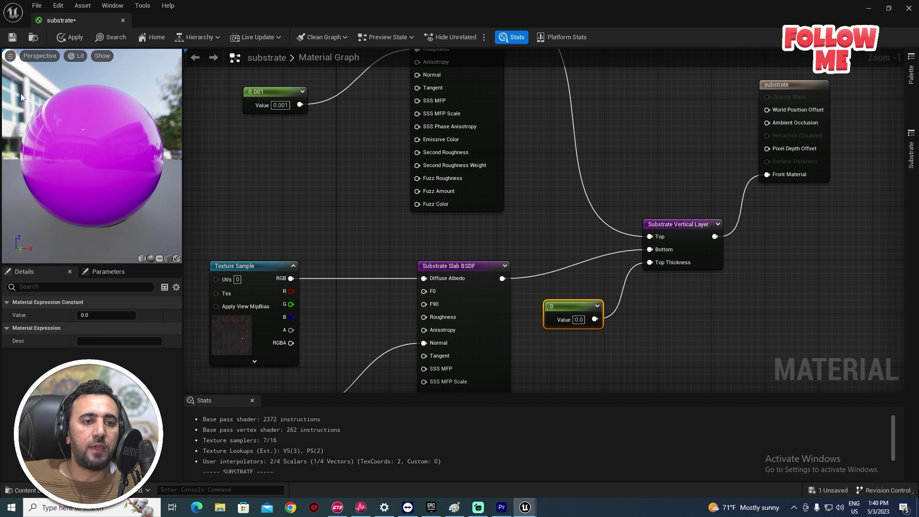
Set the Top Thickness constant to 0.1, apply the material and rotate the preview to check it.
{"action": "left_click", "coordinate": [579, 320]}
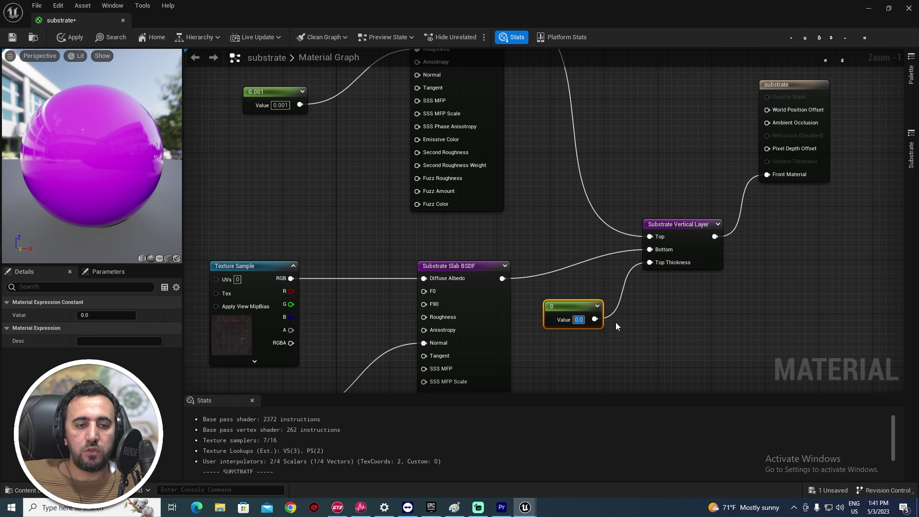
{"action": "left_click", "coordinate": [101, 315]}
{"action": "type", "text": "0."}
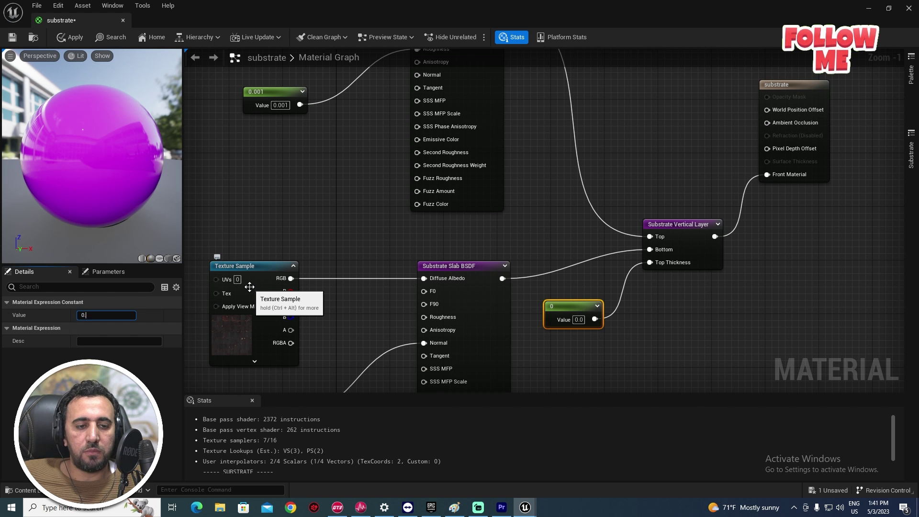
{"action": "type", "text": "1"}
{"action": "key", "text": "Return"}
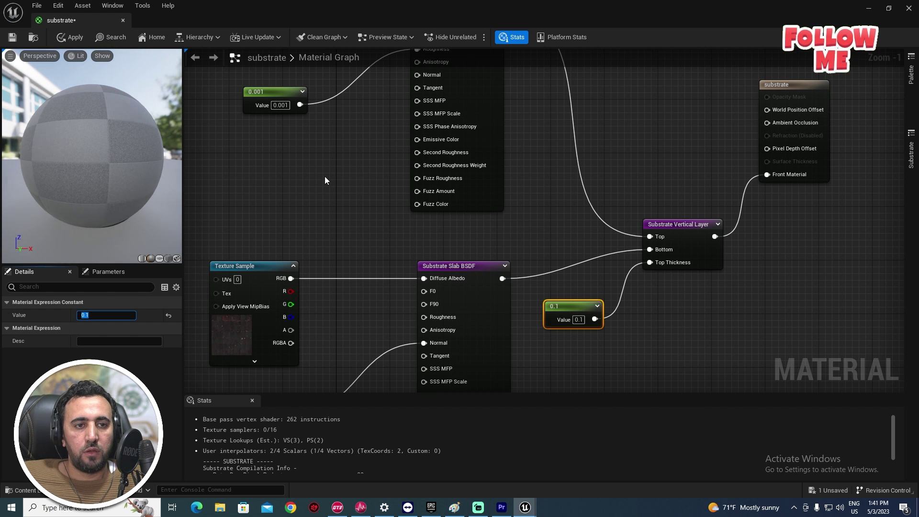
{"action": "left_click", "coordinate": [72, 36]}
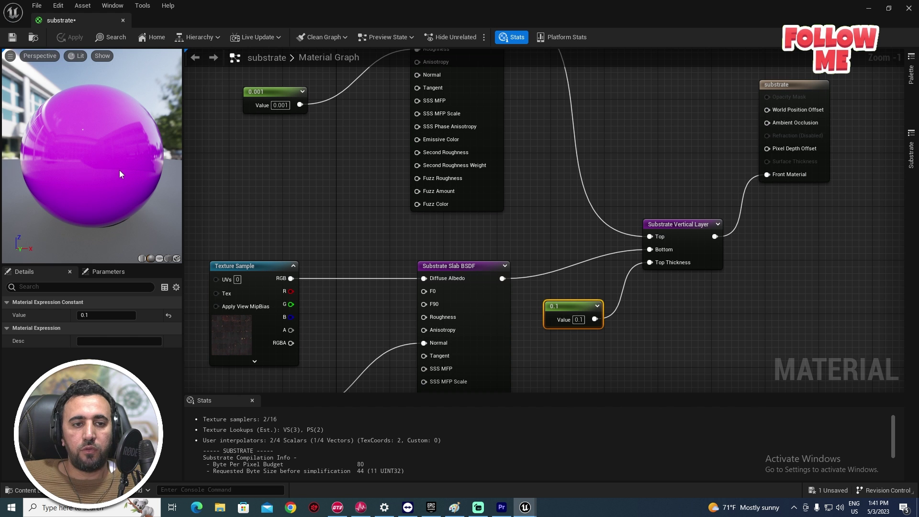
{"action": "mouse_move", "coordinate": [120, 173]}
{"action": "left_mouse_down"}
{"action": "mouse_move", "coordinate": [146, 175]}
{"action": "mouse_move", "coordinate": [129, 180]}
{"action": "mouse_move", "coordinate": [130, 168]}
{"action": "left_mouse_up"}
Add a Substrate Transmittance-To-MeanFreePath node feeding the purple slab's SSS MFP and place it below the 0.001 roughness constant.
{"action": "right_click_drag", "start_coordinate": [351, 255], "coordinate": [431, 114]}
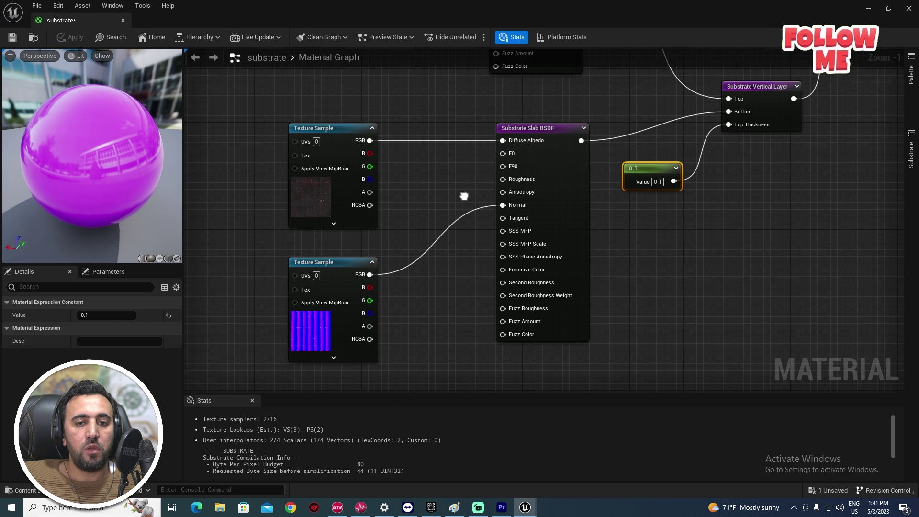
{"action": "right_click_drag", "start_coordinate": [463, 199], "coordinate": [505, 376]}
{"action": "right_click_drag", "start_coordinate": [490, 209], "coordinate": [488, 302]}
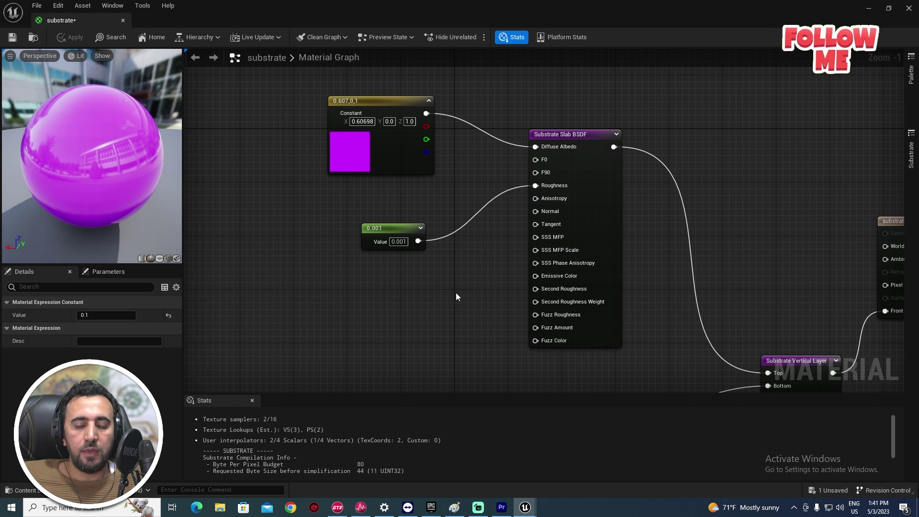
{"action": "right_click_drag", "start_coordinate": [434, 296], "coordinate": [437, 296]}
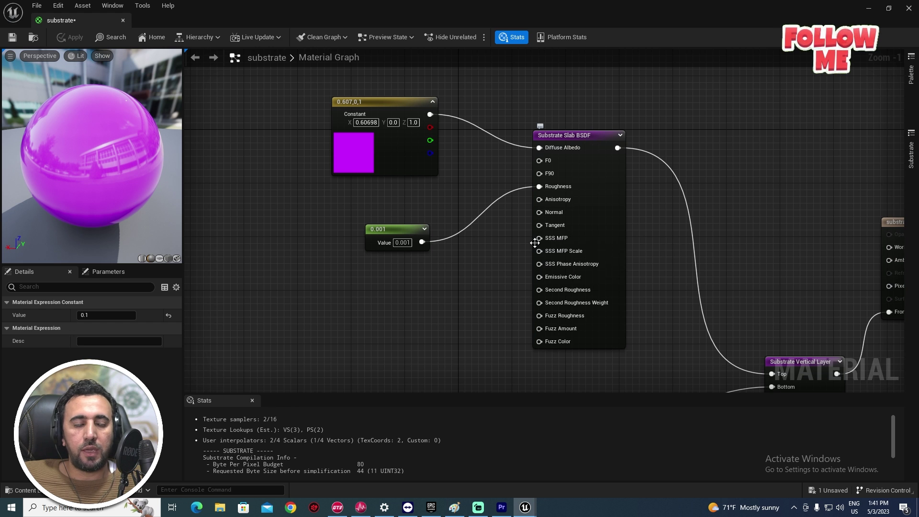
{"action": "right_click_drag", "start_coordinate": [540, 289], "coordinate": [476, 223]}
{"action": "scroll", "coordinate": [476, 223], "scroll_direction": "down", "scroll_amount": 1}
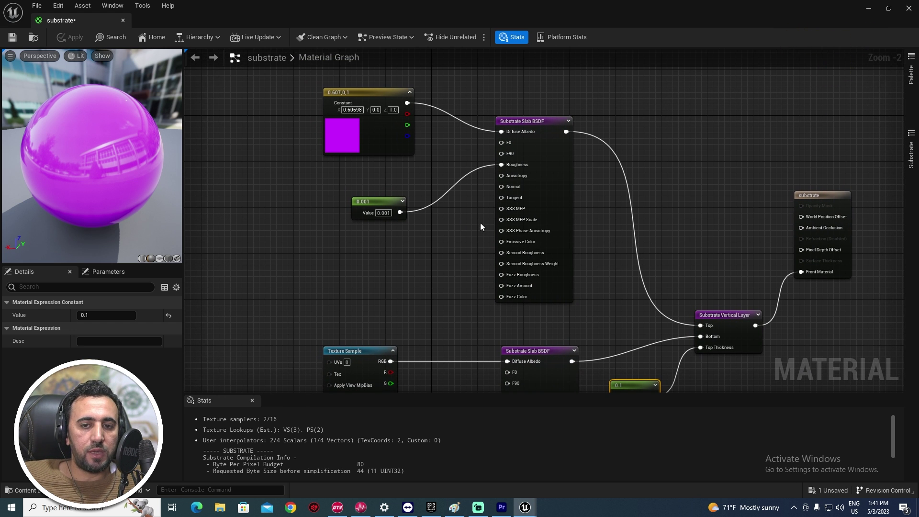
{"action": "left_click_drag", "start_coordinate": [497, 209], "coordinate": [455, 240]}
{"action": "type", "text": "si"}
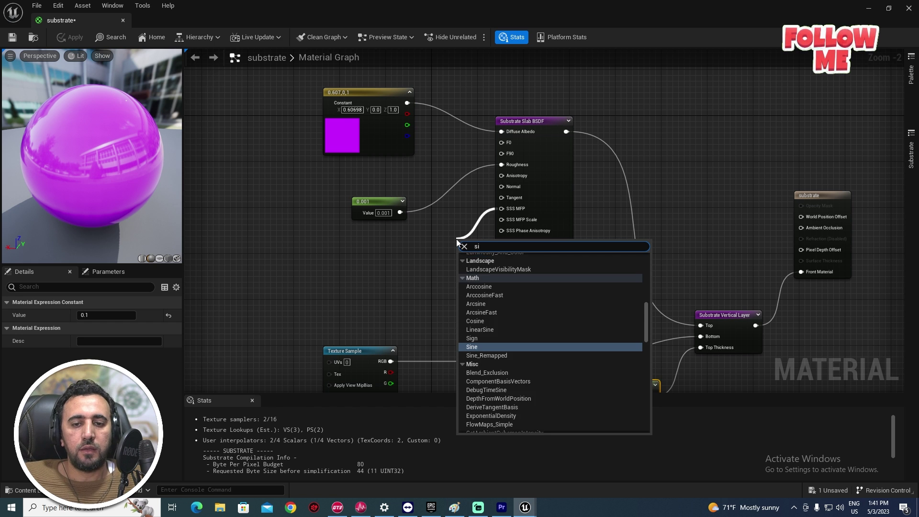
{"action": "key", "text": "BackSpace"}
{"action": "type", "text": "ubstrate"}
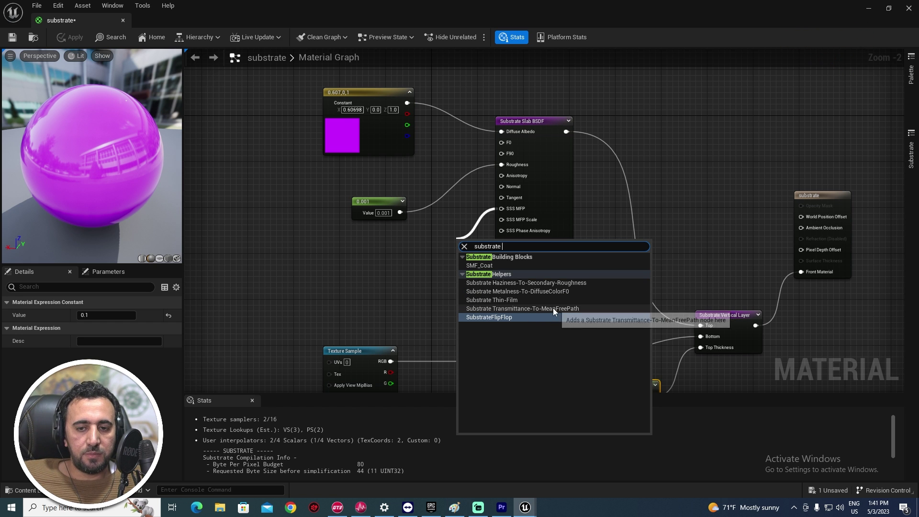
{"action": "left_click", "coordinate": [572, 309]}
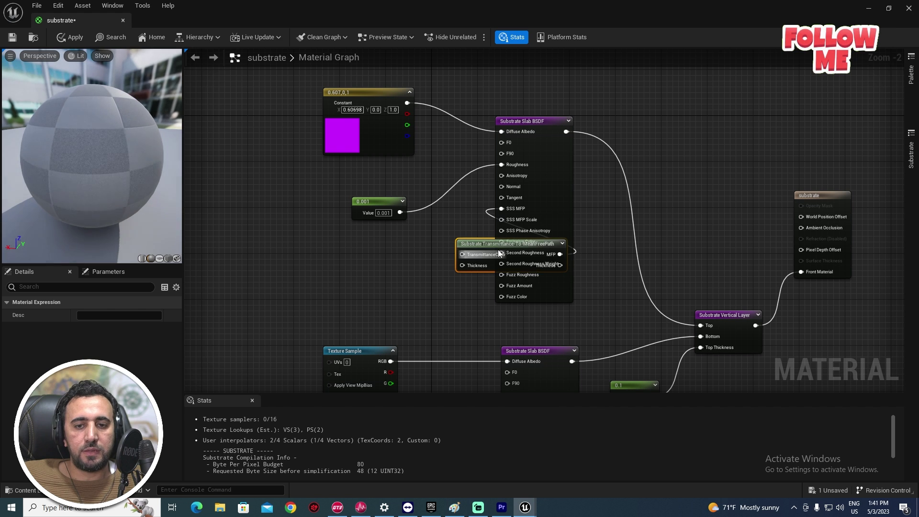
{"action": "left_click_drag", "start_coordinate": [477, 248], "coordinate": [349, 242]}
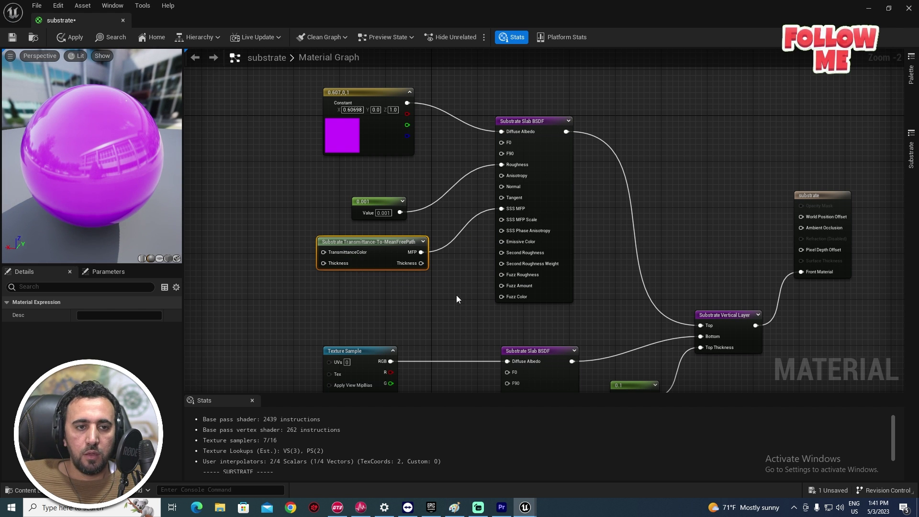
Apply the material changes and examine the preview sphere up close from several angles.
{"action": "right_click_drag", "start_coordinate": [456, 295], "coordinate": [433, 235]}
{"action": "left_click", "coordinate": [674, 164]}
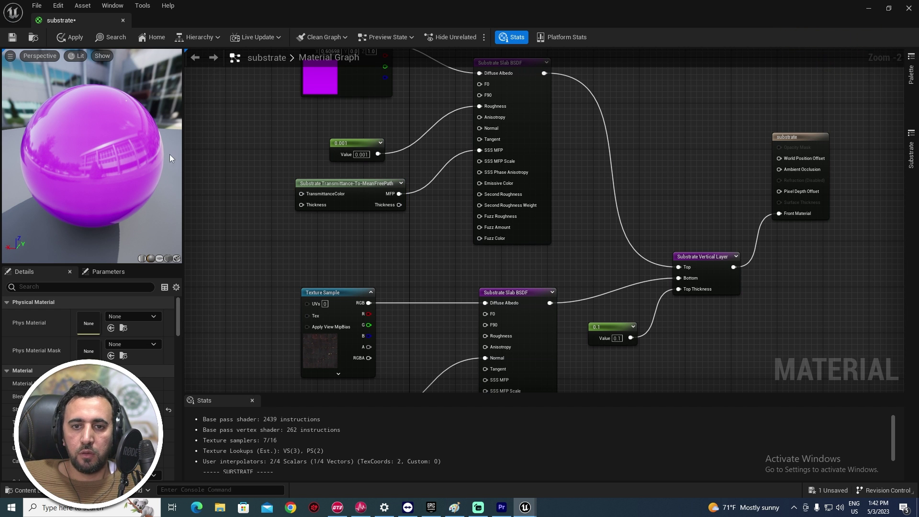
{"action": "left_click", "coordinate": [77, 37]}
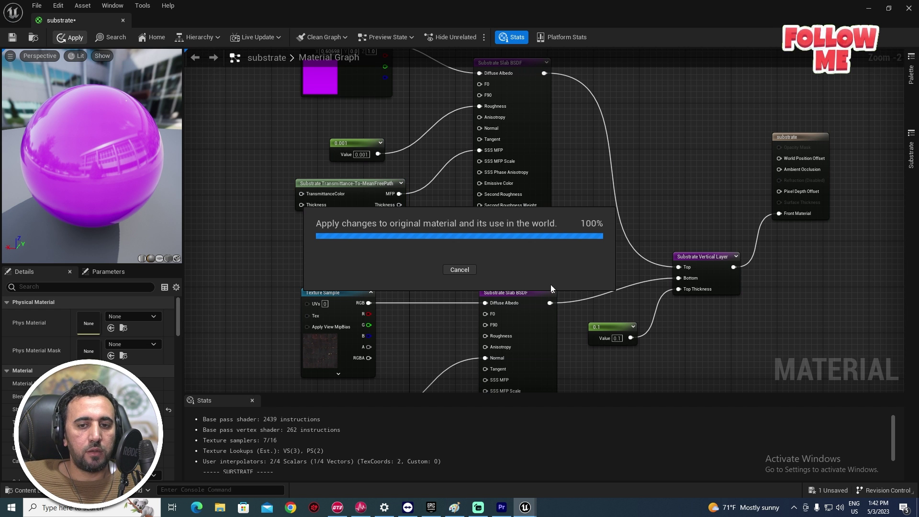
{"action": "right_click_drag", "start_coordinate": [458, 243], "coordinate": [486, 214]}
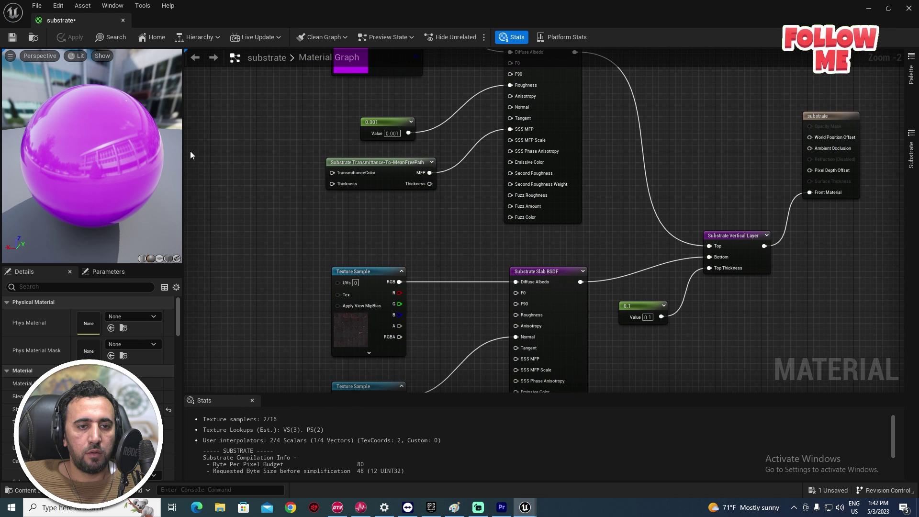
{"action": "mouse_move", "coordinate": [90, 185]}
{"action": "right_mouse_down"}
{"action": "mouse_move", "coordinate": [91, 144]}
{"action": "mouse_move", "coordinate": [91, 186]}
{"action": "right_mouse_up"}
{"action": "left_click_drag", "start_coordinate": [91, 185], "coordinate": [90, 105]}
{"action": "right_click_drag", "start_coordinate": [90, 105], "coordinate": [91, 84]}
{"action": "right_click_drag", "start_coordinate": [145, 96], "coordinate": [145, 71]}
{"action": "left_click_drag", "start_coordinate": [145, 95], "coordinate": [120, 96]}
Set the Top Thickness constant to 0 and examine the preview sphere from near and far.
{"action": "left_click", "coordinate": [654, 301]}
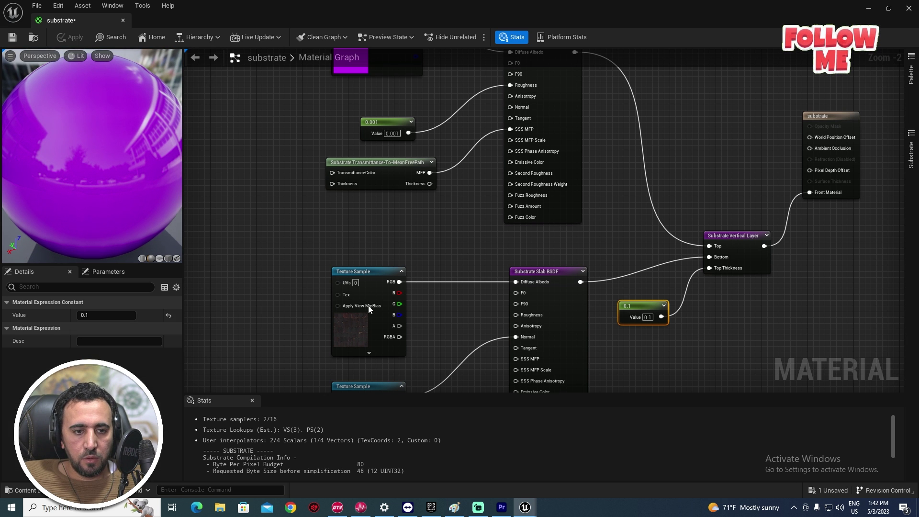
{"action": "type", "text": "0"}
{"action": "key", "text": "Return"}
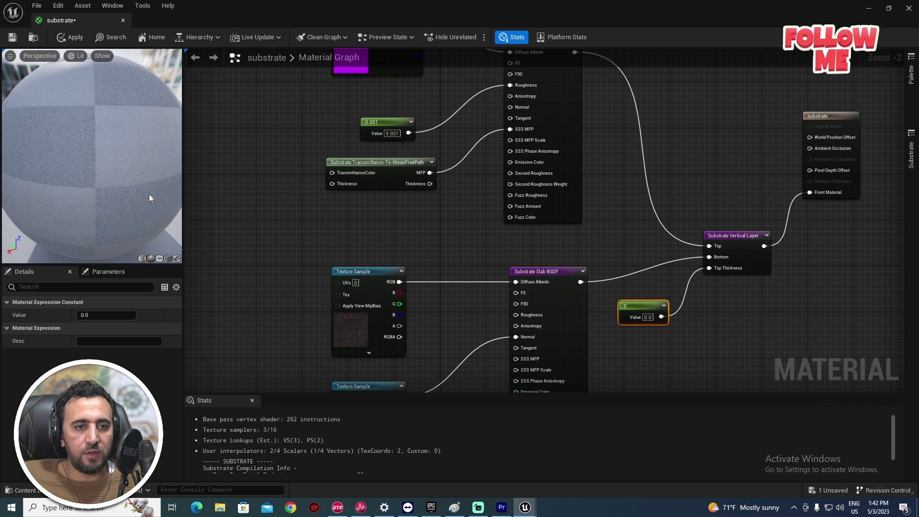
{"action": "mouse_move", "coordinate": [135, 200]}
{"action": "left_mouse_down"}
{"action": "mouse_move", "coordinate": [106, 199]}
{"action": "mouse_move", "coordinate": [135, 201]}
{"action": "left_mouse_up"}
{"action": "scroll", "coordinate": [134, 201], "scroll_direction": "down", "scroll_amount": 5}
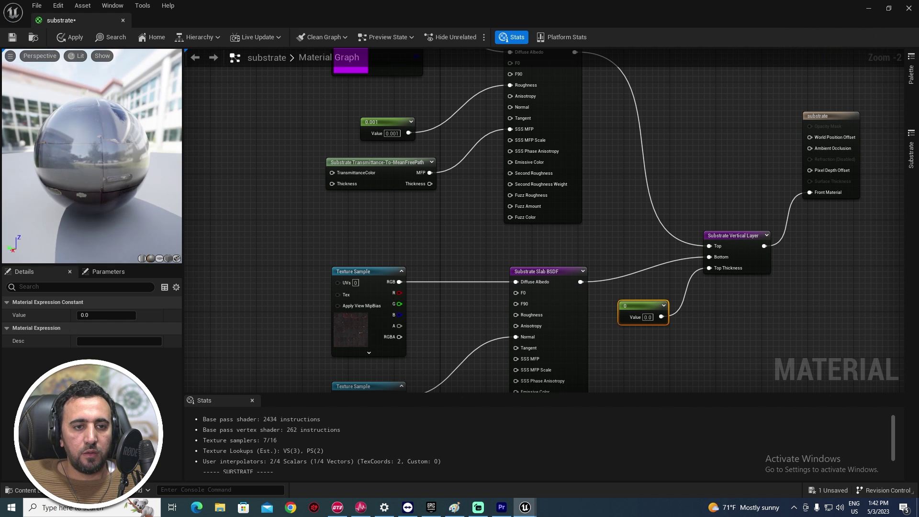
{"action": "scroll", "coordinate": [60, 152], "scroll_direction": "up", "scroll_amount": 5}
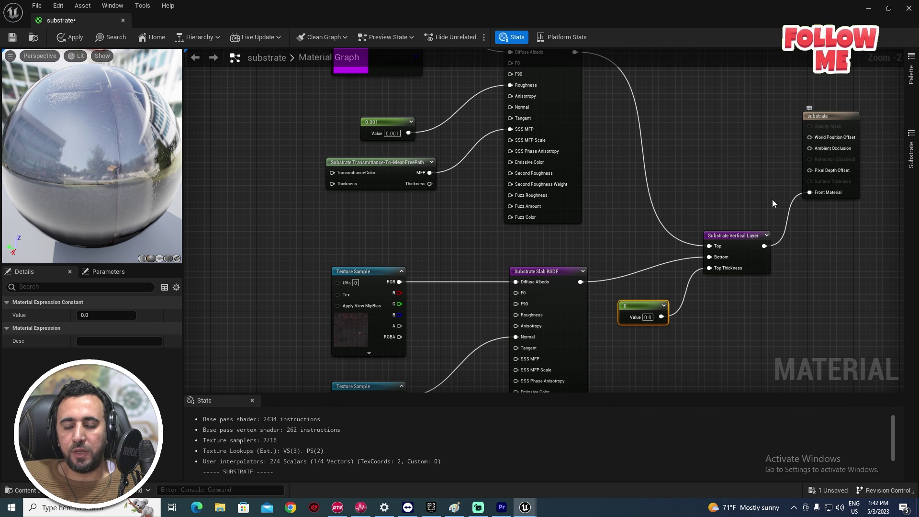
Set the Top Thickness constant to 0.01 and rotate the preview sphere to check the result.
{"action": "left_click", "coordinate": [98, 314]}
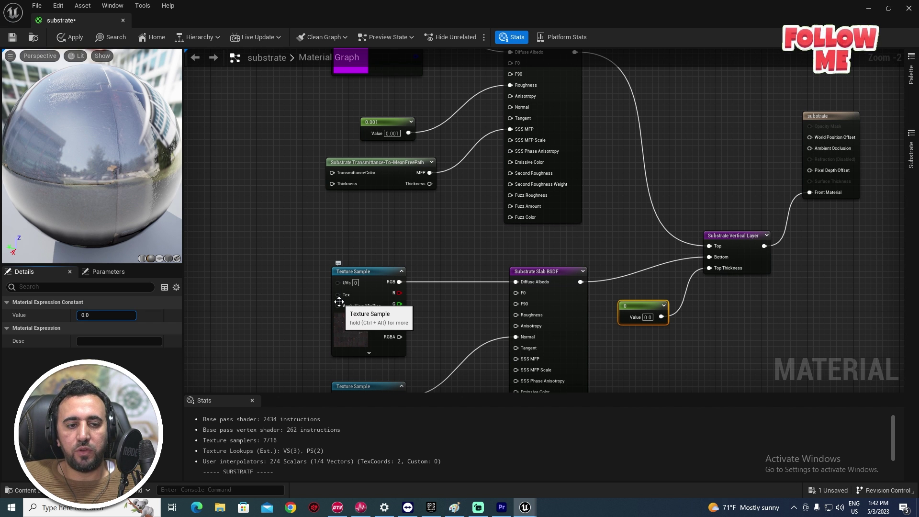
{"action": "key", "text": "Return"}
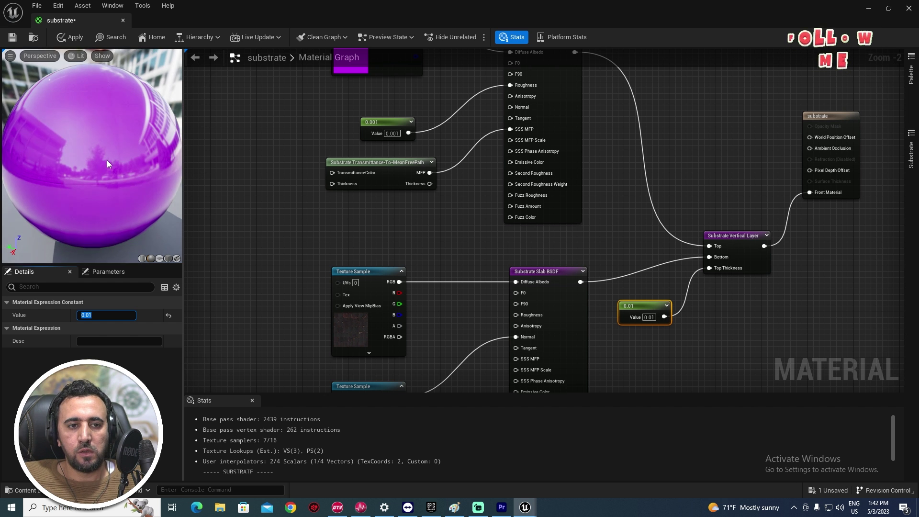
{"action": "left_click_drag", "start_coordinate": [107, 197], "coordinate": [71, 197]}
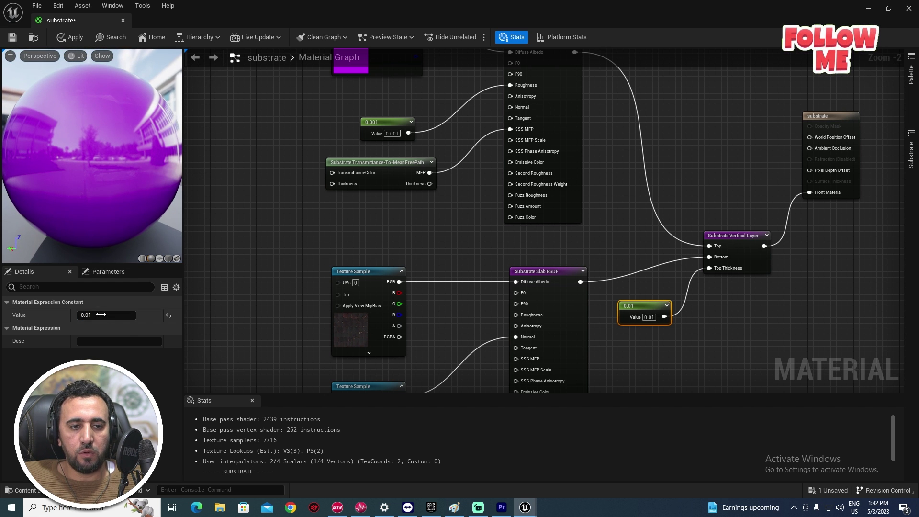
Set the Top Thickness constant to 0.005 and examine the preview sphere from another angle.
{"action": "type", "text": "0.00"}
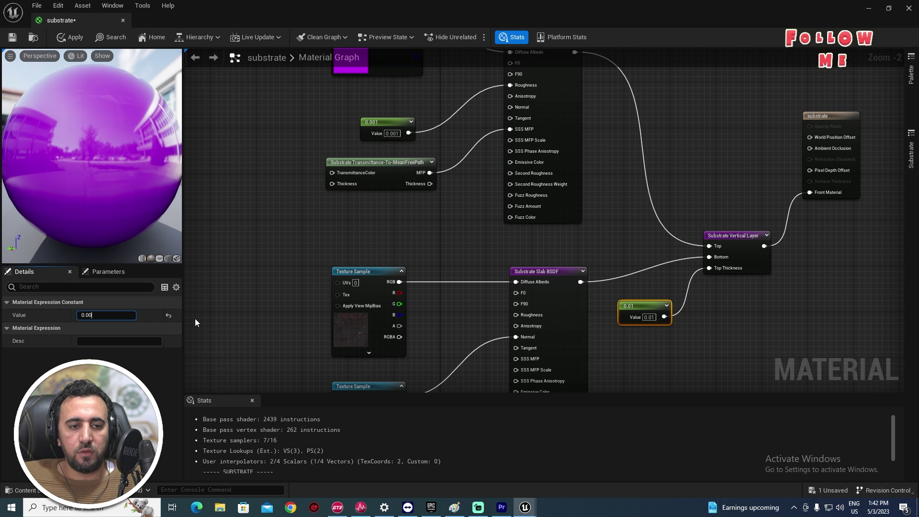
{"action": "type", "text": "5"}
{"action": "key", "text": "Return"}
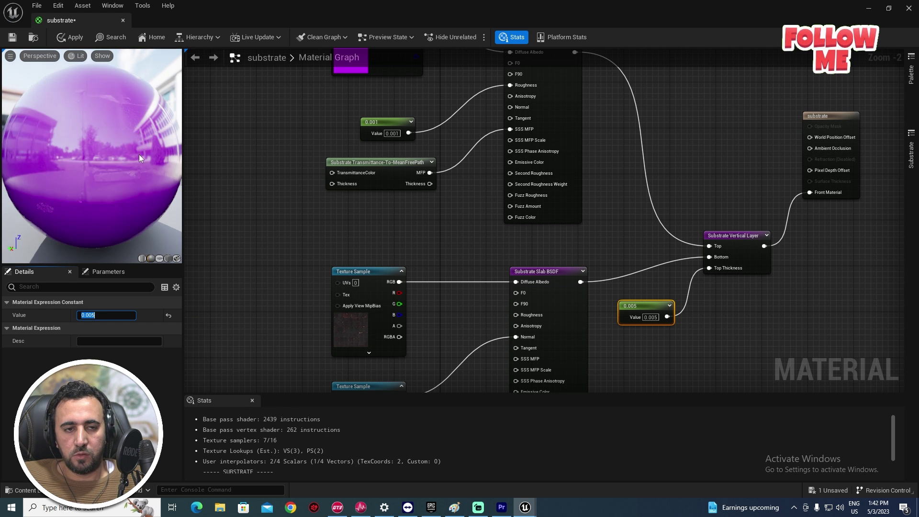
{"action": "mouse_move", "coordinate": [139, 156]}
{"action": "left_mouse_down"}
{"action": "mouse_move", "coordinate": [95, 156]}
{"action": "mouse_move", "coordinate": [139, 154]}
{"action": "left_mouse_up"}
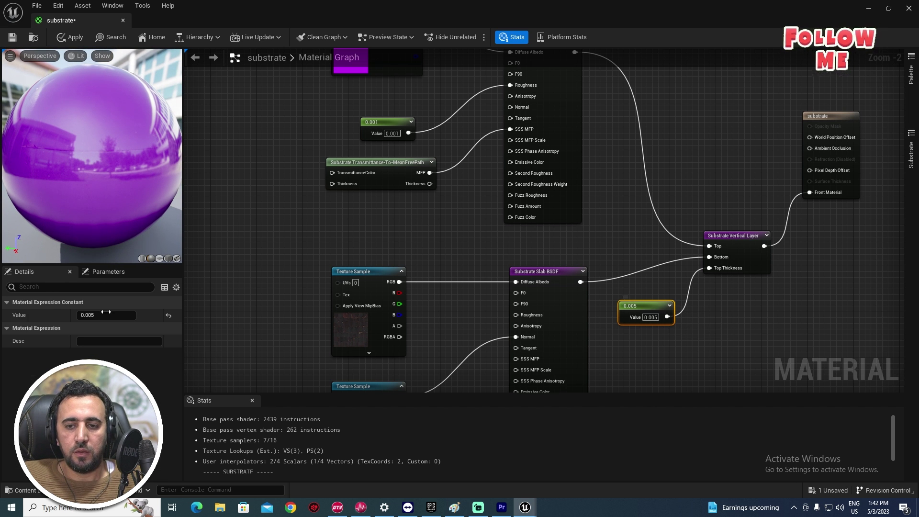
Convert the Top Thickness constant feeding the Substrate Vertical Layer node to a parameter.
{"action": "right_click", "coordinate": [639, 302]}
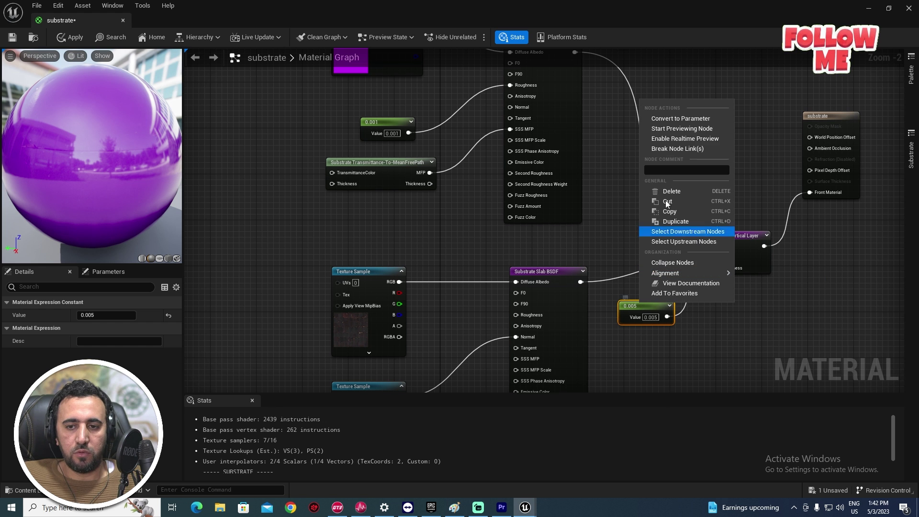
{"action": "left_click", "coordinate": [694, 120]}
{"action": "left_click", "coordinate": [608, 218]}
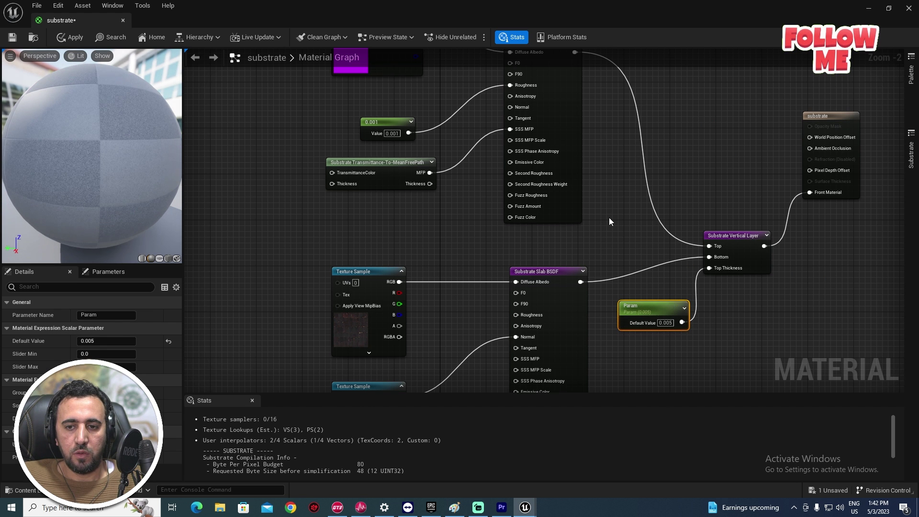
Convert the 0.001 roughness constant of the top slab to a parameter and apply the material changes.
{"action": "right_click_drag", "start_coordinate": [614, 203], "coordinate": [693, 280]}
{"action": "left_click", "coordinate": [448, 197]}
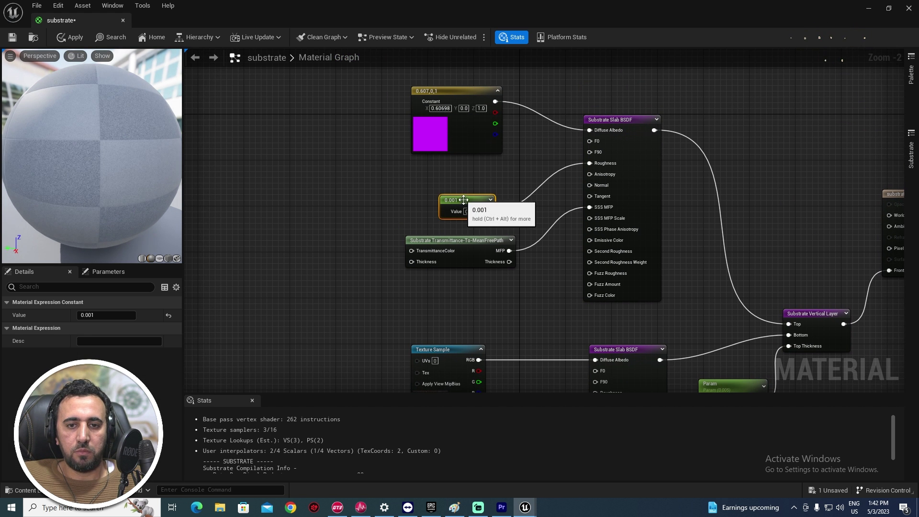
{"action": "right_click_drag", "start_coordinate": [447, 197], "coordinate": [440, 188]}
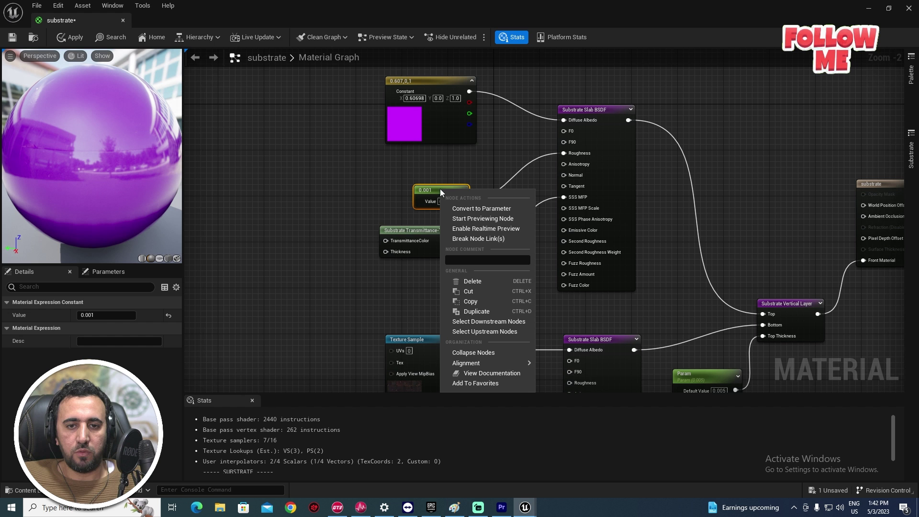
{"action": "left_click", "coordinate": [482, 208]}
{"action": "right_click_drag", "start_coordinate": [498, 308], "coordinate": [509, 137]}
{"action": "left_click", "coordinate": [509, 138]}
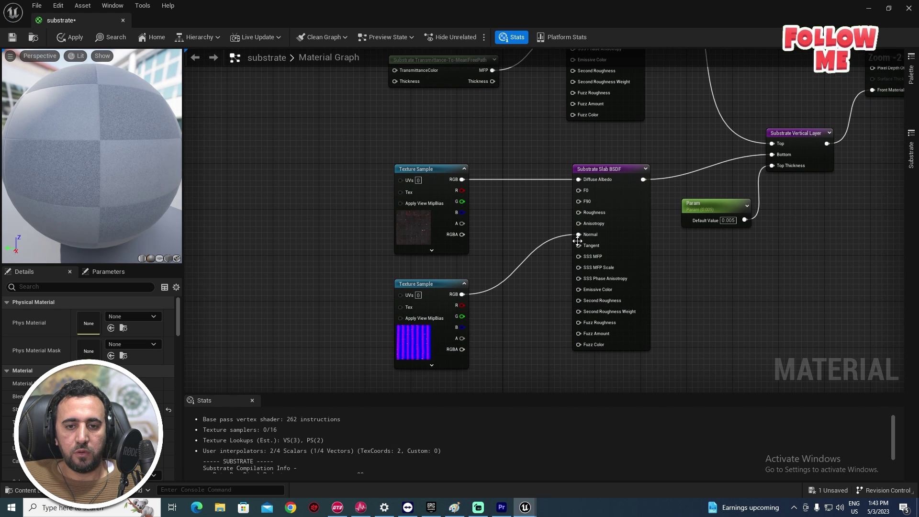
{"action": "left_click", "coordinate": [70, 37]}
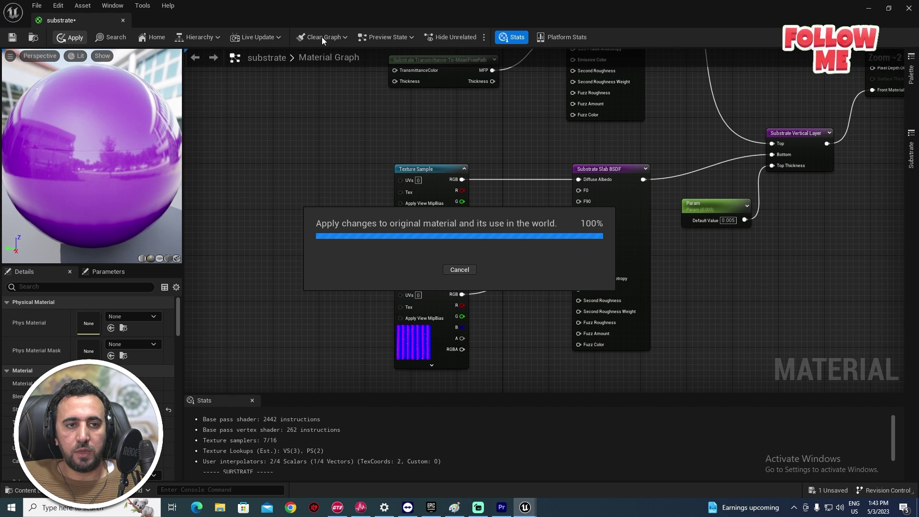
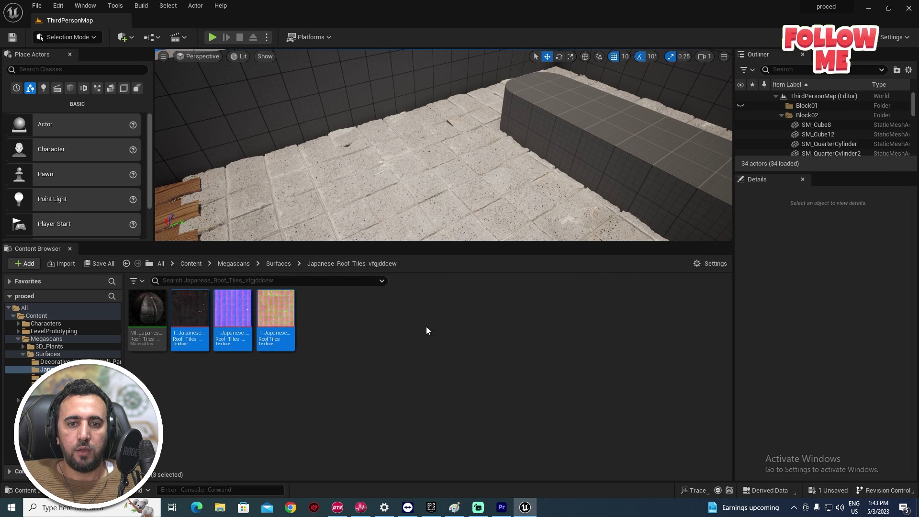
Create a material instance from the substrate material in NewFolder.
{"action": "left_click", "coordinate": [427, 330]}
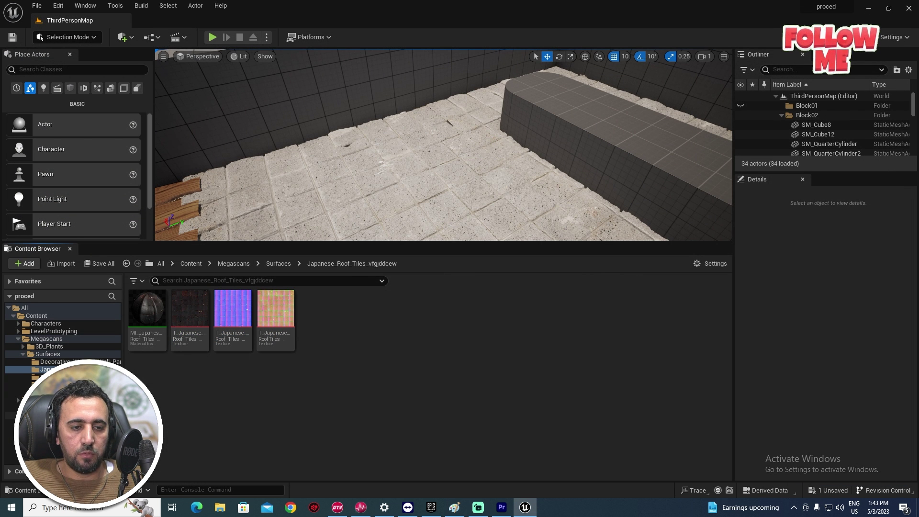
{"action": "left_click", "coordinate": [48, 408]}
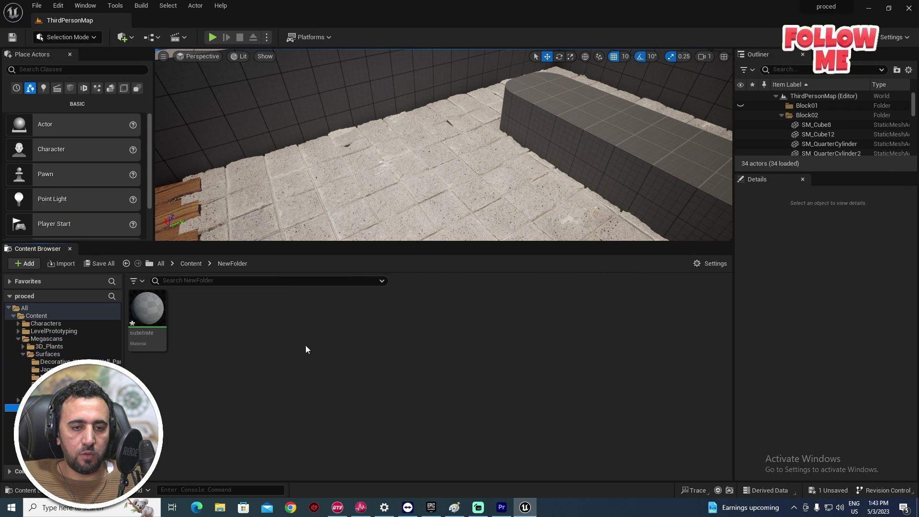
{"action": "right_click", "coordinate": [150, 315]}
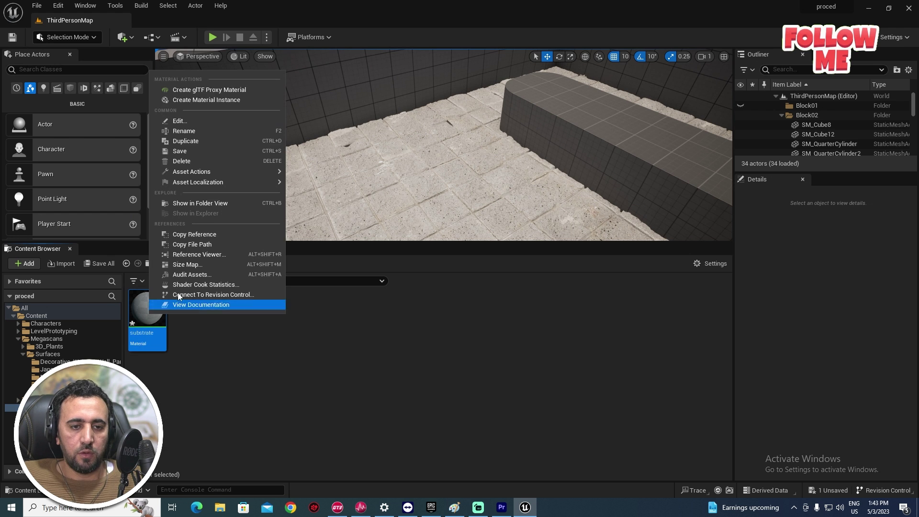
{"action": "left_click", "coordinate": [225, 101]}
Assign the substrate_Inst material to the long block and its rounded corner in the level.
{"action": "right_click_drag", "start_coordinate": [351, 193], "coordinate": [383, 192]}
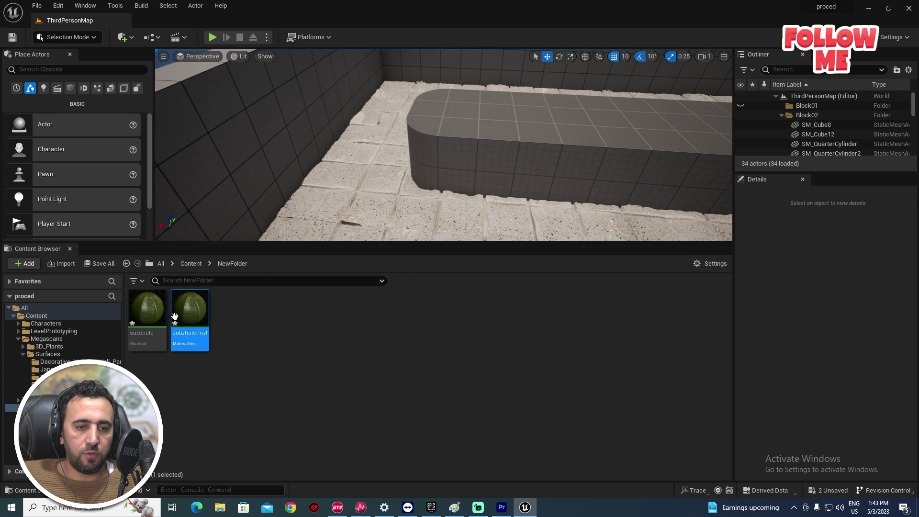
{"action": "left_click_drag", "start_coordinate": [193, 311], "coordinate": [226, 290]}
{"action": "mouse_move", "coordinate": [397, 173]}
{"action": "right_mouse_down"}
{"action": "mouse_move", "coordinate": [407, 195]}
{"action": "mouse_move", "coordinate": [402, 181]}
{"action": "right_mouse_up"}
{"action": "left_click_drag", "start_coordinate": [189, 311], "coordinate": [436, 156]}
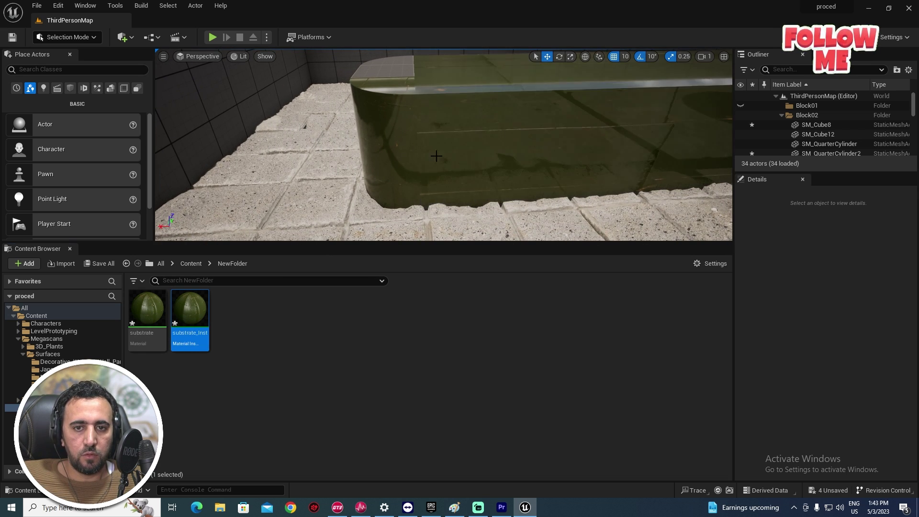
{"action": "right_click_drag", "start_coordinate": [545, 178], "coordinate": [521, 195]}
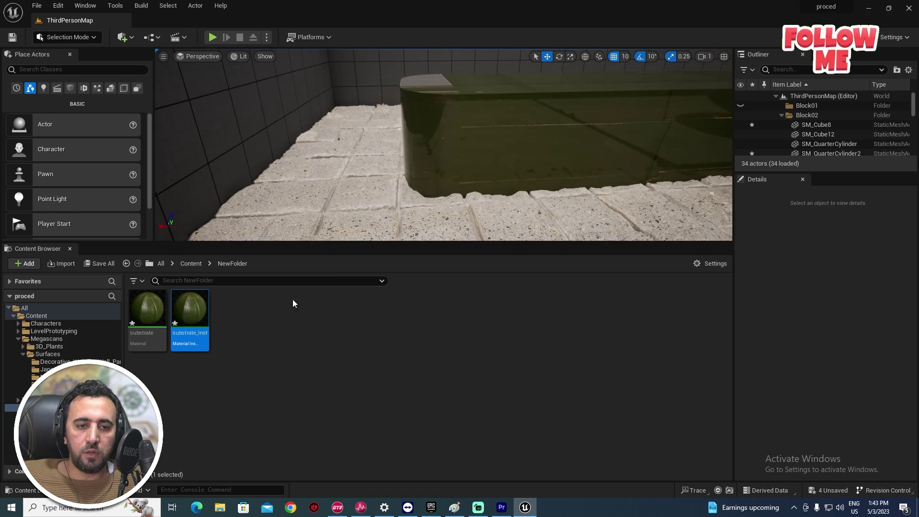
Open the substrate material and add a TexCoord node feeding the UVs of both roof tile Texture Samples.
{"action": "double_click", "coordinate": [153, 310]}
{"action": "right_click_drag", "start_coordinate": [580, 308], "coordinate": [602, 194]}
{"action": "scroll", "coordinate": [639, 239], "scroll_direction": "down", "scroll_amount": 3}
{"action": "scroll", "coordinate": [550, 222], "scroll_direction": "up", "scroll_amount": 4}
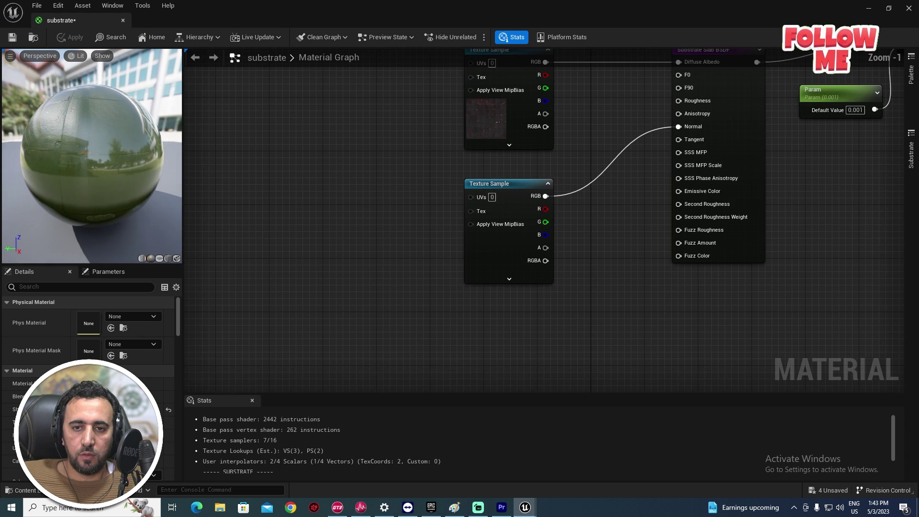
{"action": "right_click_drag", "start_coordinate": [550, 222], "coordinate": [575, 288]}
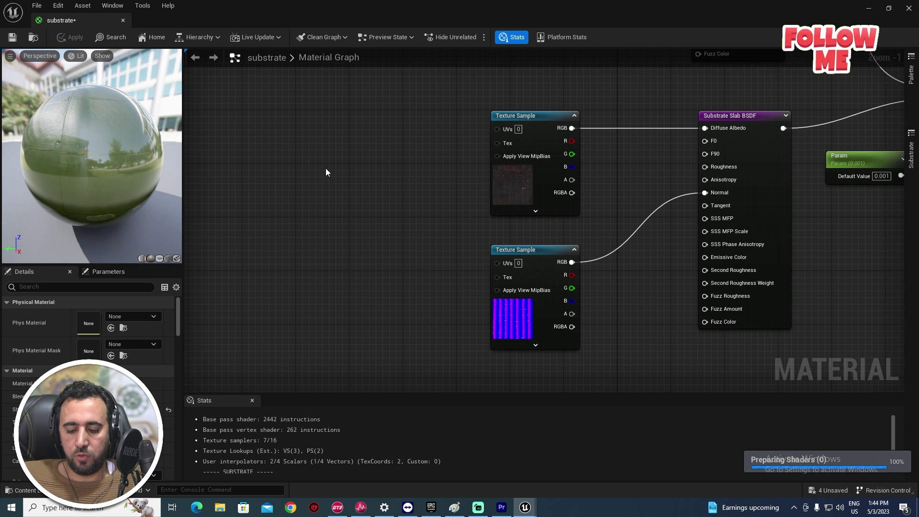
{"action": "left_click", "coordinate": [331, 191]}
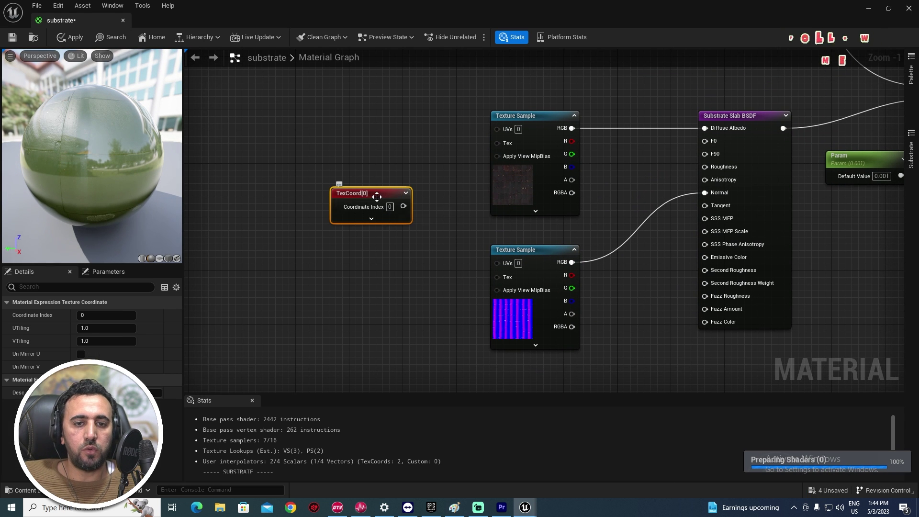
{"action": "left_click_drag", "start_coordinate": [377, 196], "coordinate": [496, 128]}
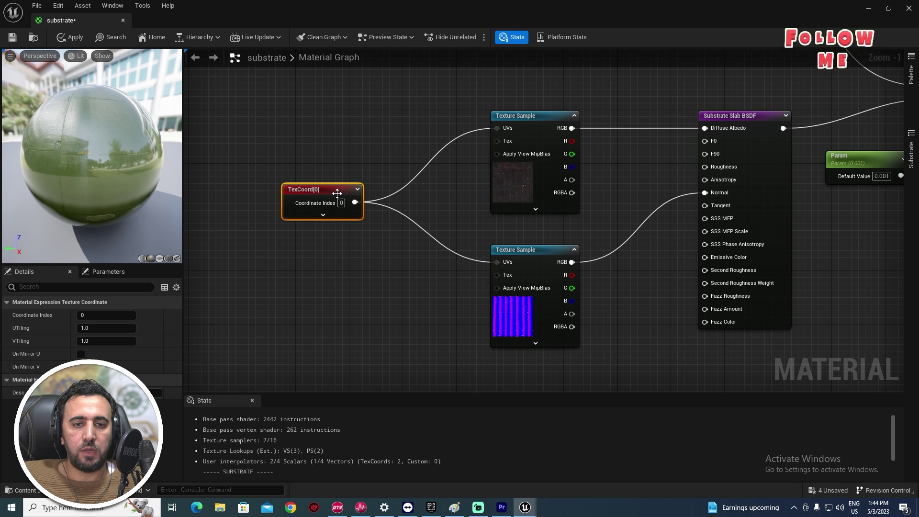
Move the TexCoord node aside, add a Multiply node below it and connect TexCoord to input A.
{"action": "left_click_drag", "start_coordinate": [336, 193], "coordinate": [276, 152]}
{"action": "left_click", "coordinate": [293, 231]}
{"action": "left_click", "coordinate": [325, 216]}
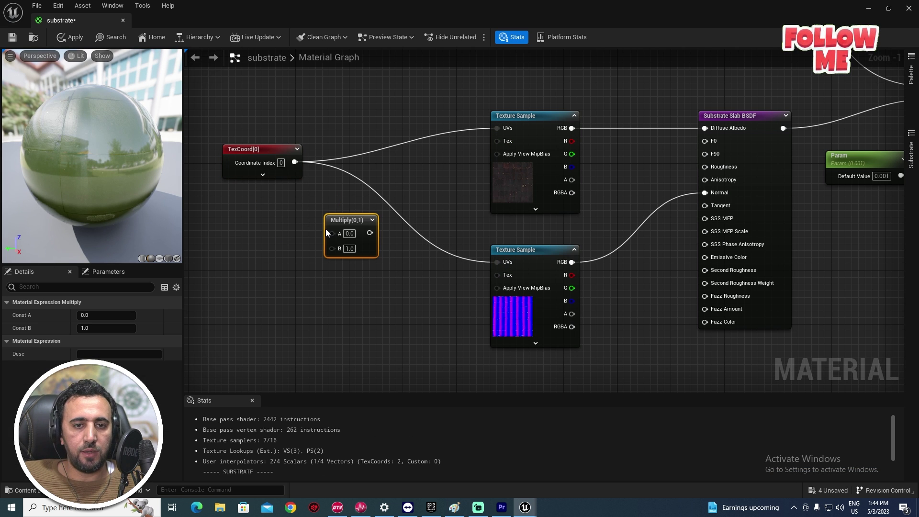
{"action": "left_click_drag", "start_coordinate": [333, 238], "coordinate": [332, 234]}
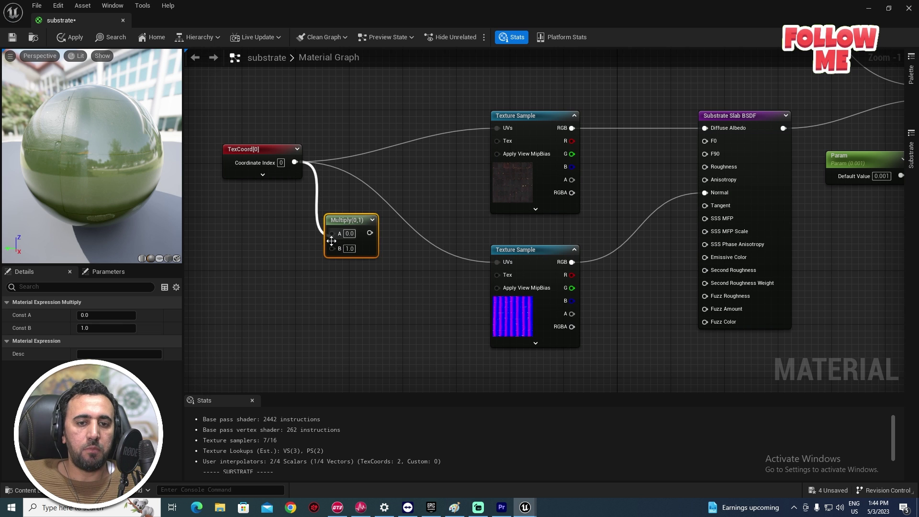
Add a constant feeding Multiply's input B and connect the Multiply output to both Texture Samples' UVs.
{"action": "left_click", "coordinate": [267, 251]}
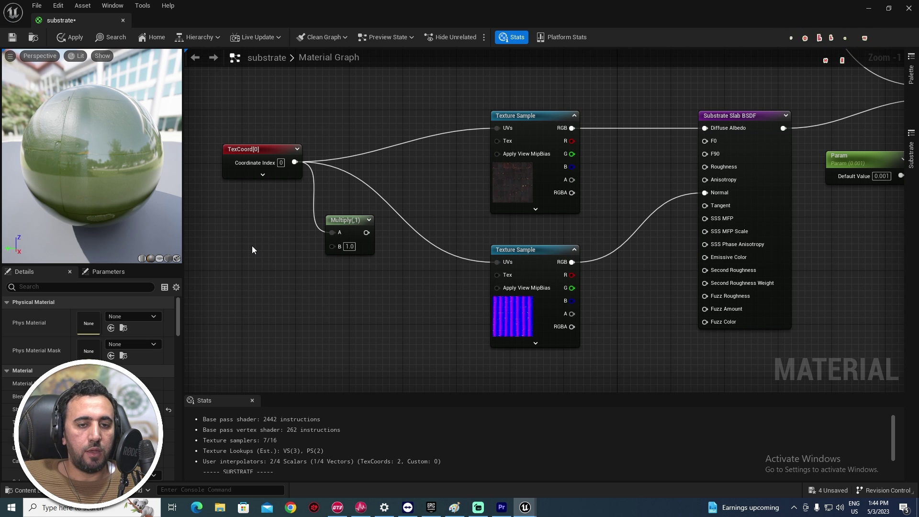
{"action": "left_click", "coordinate": [252, 245]}
{"action": "left_click_drag", "start_coordinate": [304, 264], "coordinate": [498, 128]}
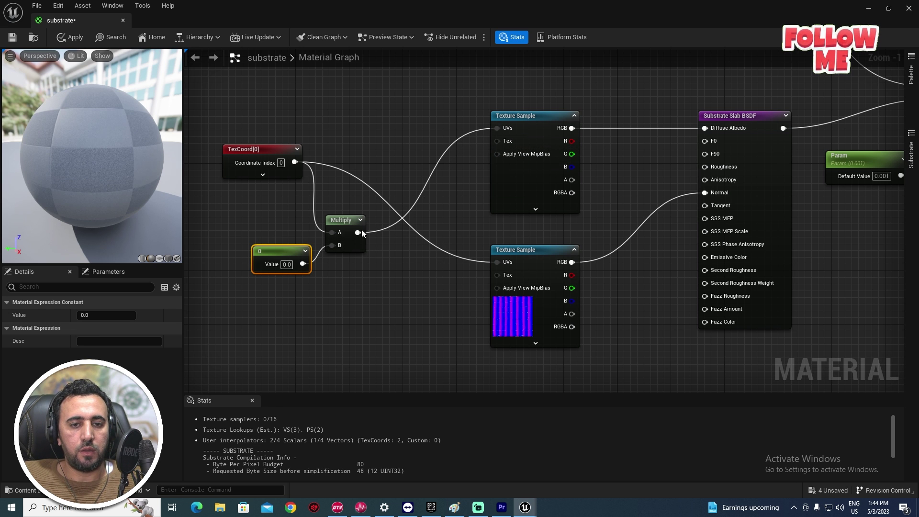
{"action": "left_click_drag", "start_coordinate": [357, 233], "coordinate": [498, 262]}
{"action": "right_click_drag", "start_coordinate": [422, 279], "coordinate": [509, 264]}
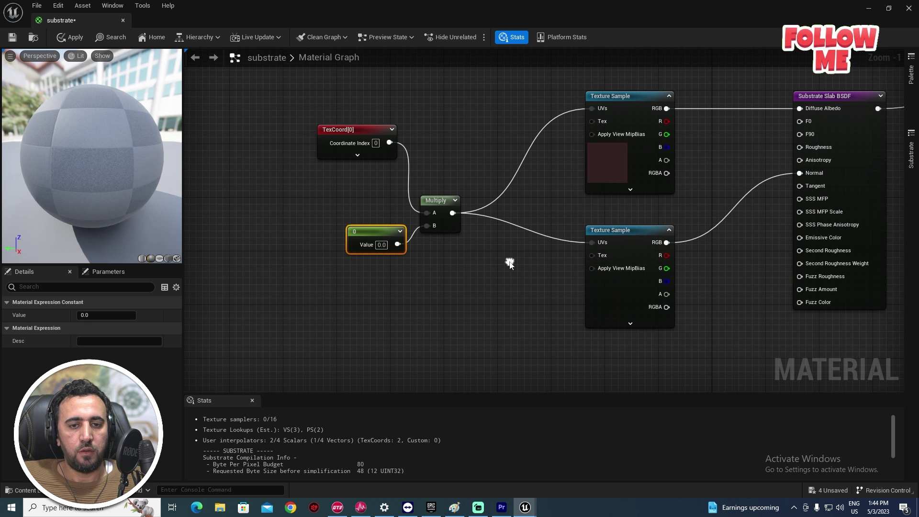
Convert the tiling constant to a parameter, set its default value to 3 and apply the material.
{"action": "left_click", "coordinate": [350, 354]}
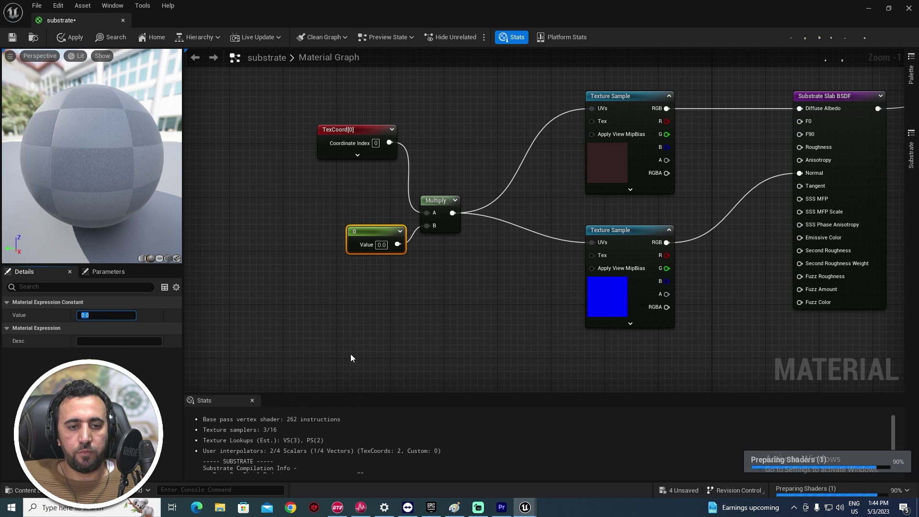
{"action": "right_click", "coordinate": [375, 234]}
{"action": "left_click", "coordinate": [409, 252]}
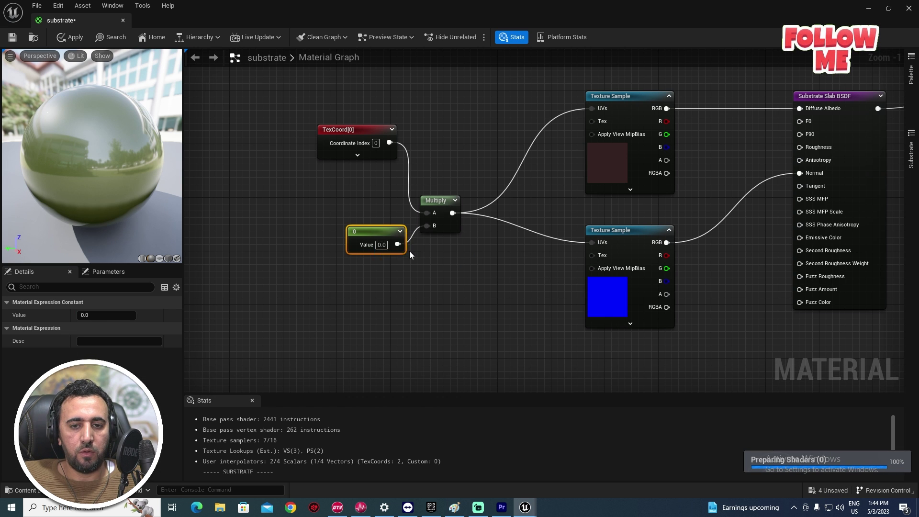
{"action": "left_click", "coordinate": [74, 38]}
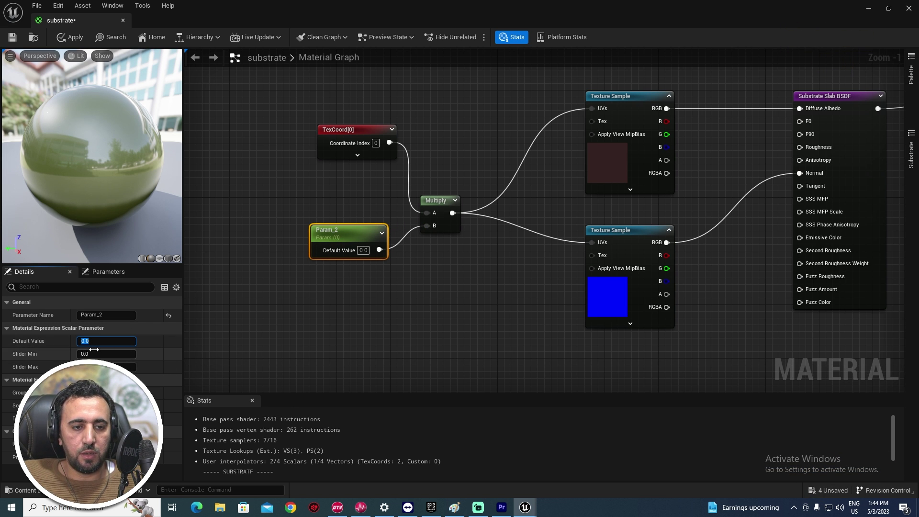
{"action": "type", "text": "3"}
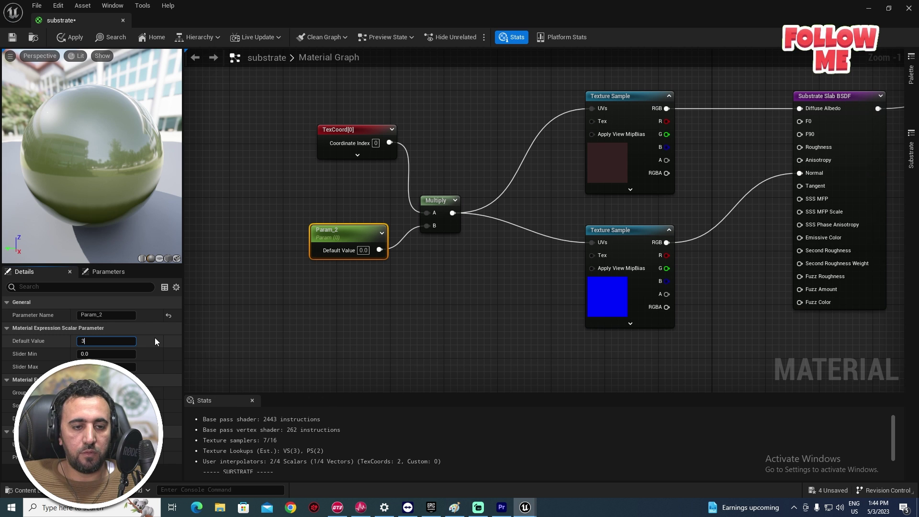
{"action": "key", "text": "Return"}
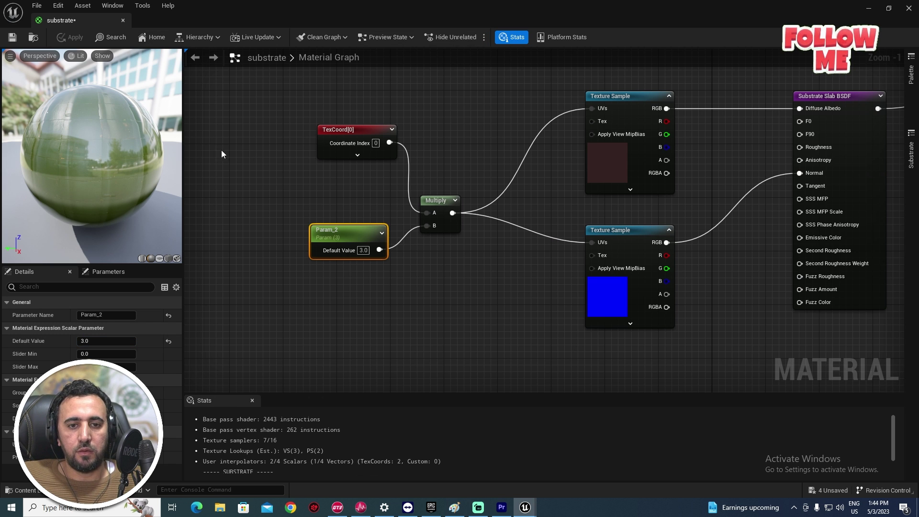
Close the material editor and inspect the tiling on the block in the level from its rounded end.
{"action": "left_click", "coordinate": [909, 11]}
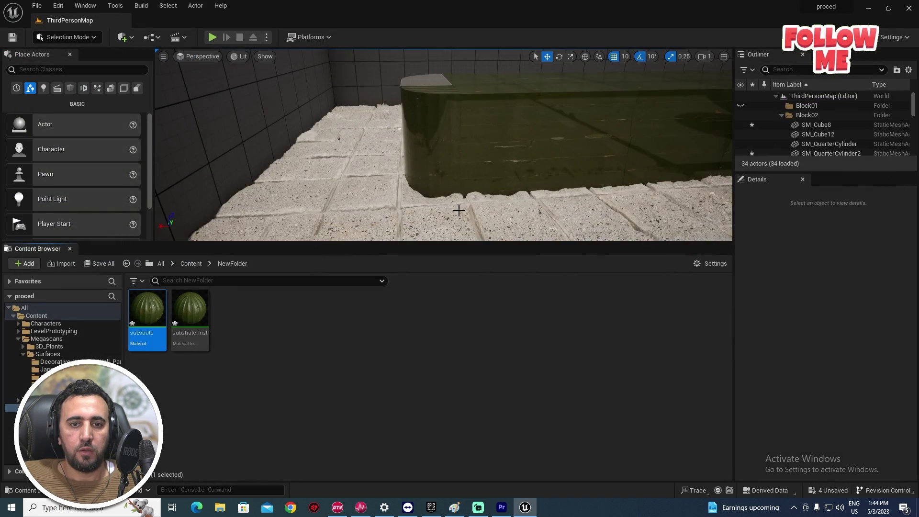
{"action": "mouse_move", "coordinate": [458, 209]}
{"action": "right_mouse_down"}
{"action": "mouse_move", "coordinate": [466, 213]}
{"action": "mouse_move", "coordinate": [466, 253]}
{"action": "mouse_move", "coordinate": [536, 239]}
{"action": "mouse_move", "coordinate": [493, 192]}
{"action": "mouse_move", "coordinate": [526, 201]}
{"action": "mouse_move", "coordinate": [459, 207]}
{"action": "right_mouse_up"}
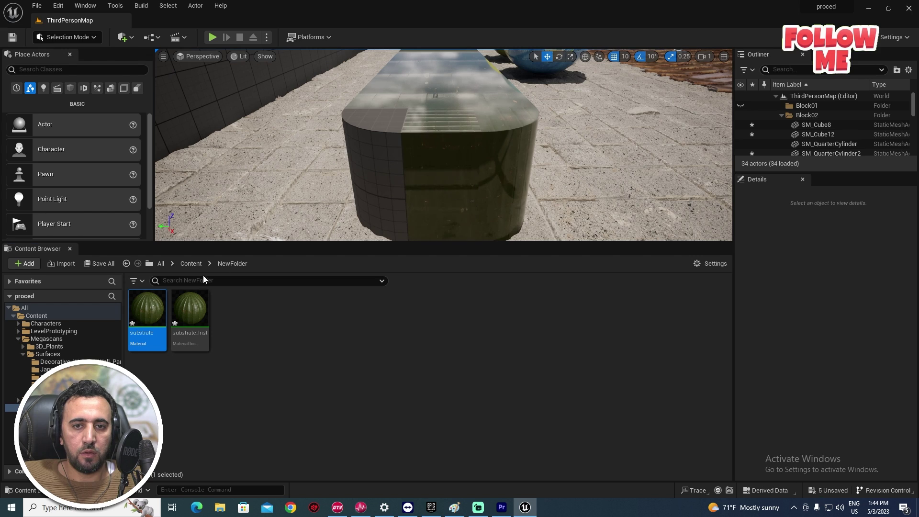
Apply the substrate_Inst material instance to the long block and its rounded end piece, leaving the block selected.
{"action": "left_click_drag", "start_coordinate": [146, 309], "coordinate": [421, 158]}
{"action": "right_click_drag", "start_coordinate": [421, 158], "coordinate": [445, 149]}
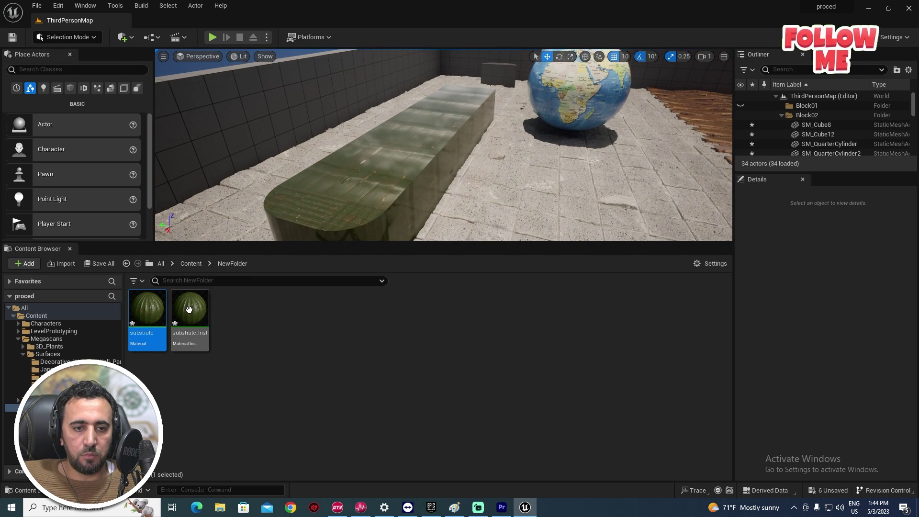
{"action": "left_click_drag", "start_coordinate": [189, 309], "coordinate": [305, 224]}
{"action": "left_click_drag", "start_coordinate": [194, 306], "coordinate": [390, 155]}
{"action": "left_click", "coordinate": [389, 155]}
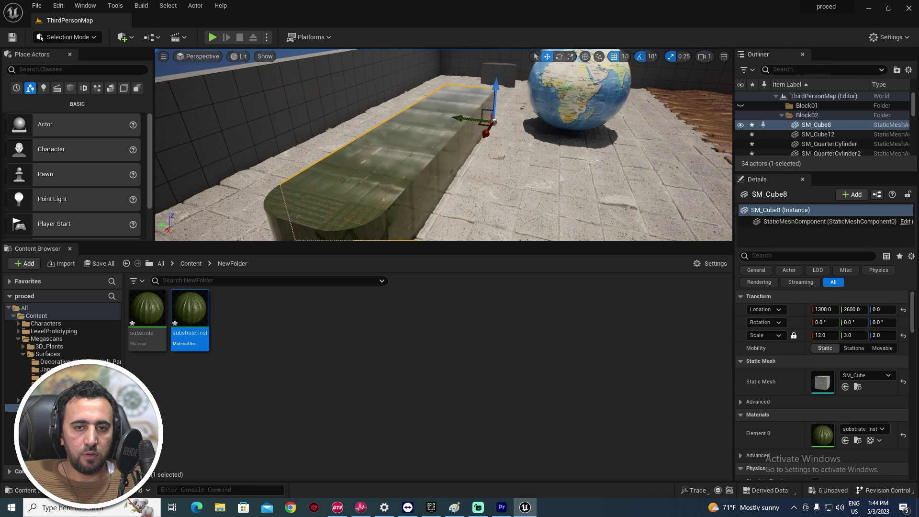
{"action": "right_click_drag", "start_coordinate": [390, 156], "coordinate": [421, 168]}
Open substrate_Inst and enable the Param, Param_1 and Param_2 overrides.
{"action": "double_click", "coordinate": [194, 303]}
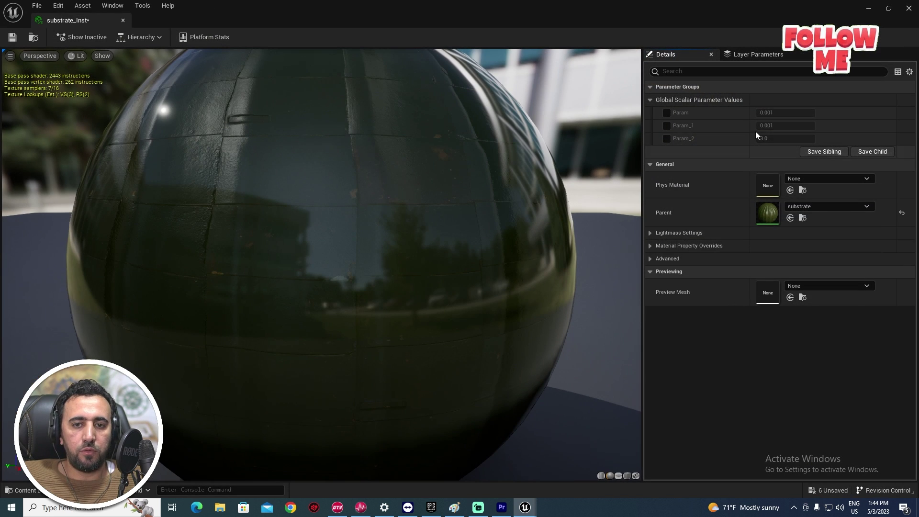
{"action": "left_click", "coordinate": [667, 112]}
{"action": "left_click", "coordinate": [666, 125]}
{"action": "left_click", "coordinate": [667, 138]}
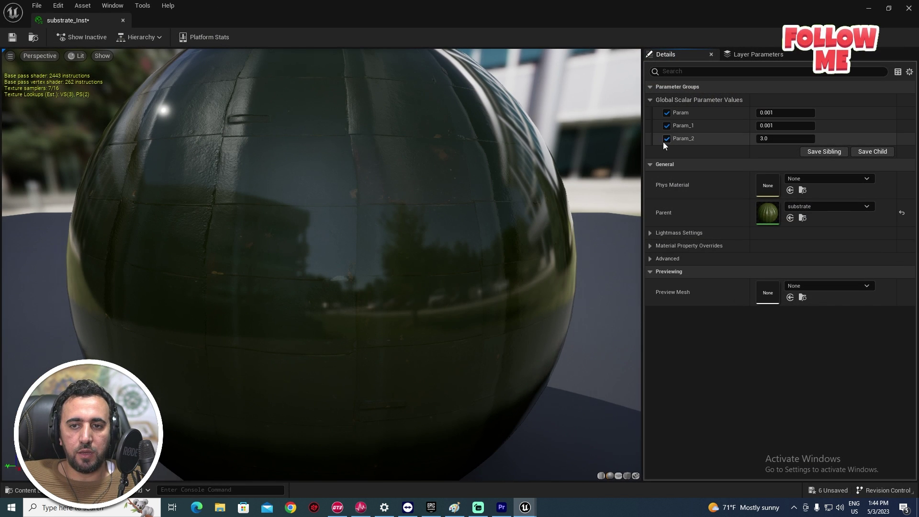
{"action": "scroll", "coordinate": [321, 263], "scroll_direction": "up", "scroll_amount": 2}
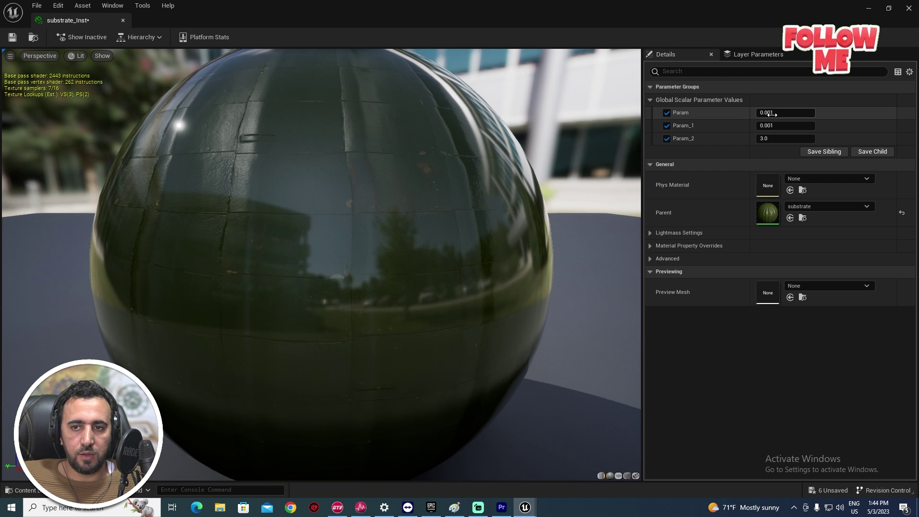
Try different Param values and set Param to 0, then lower Param_2 below 3 and shrink the editor window to reveal the level.
{"action": "mouse_move", "coordinate": [770, 113]}
{"action": "left_mouse_down"}
{"action": "mouse_move", "coordinate": [786, 113]}
{"action": "mouse_move", "coordinate": [765, 112]}
{"action": "left_mouse_up"}
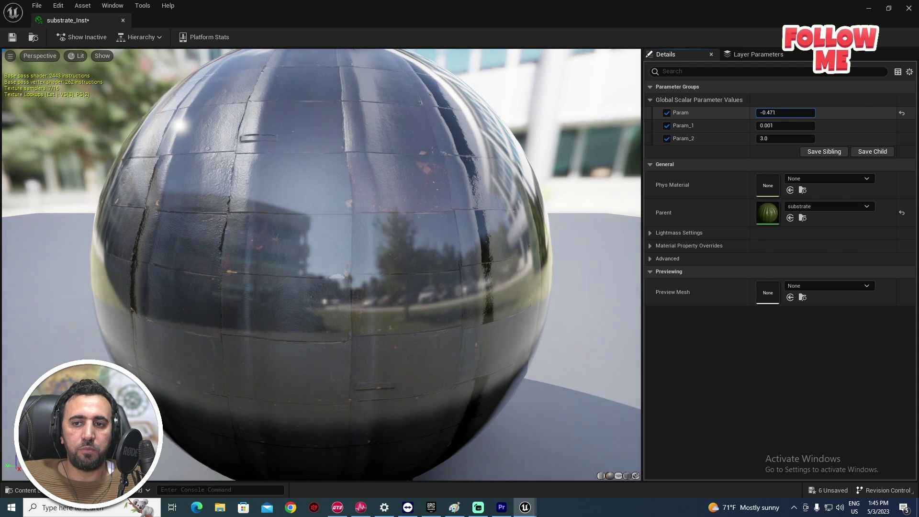
{"action": "left_click_drag", "start_coordinate": [765, 112], "coordinate": [801, 112]}
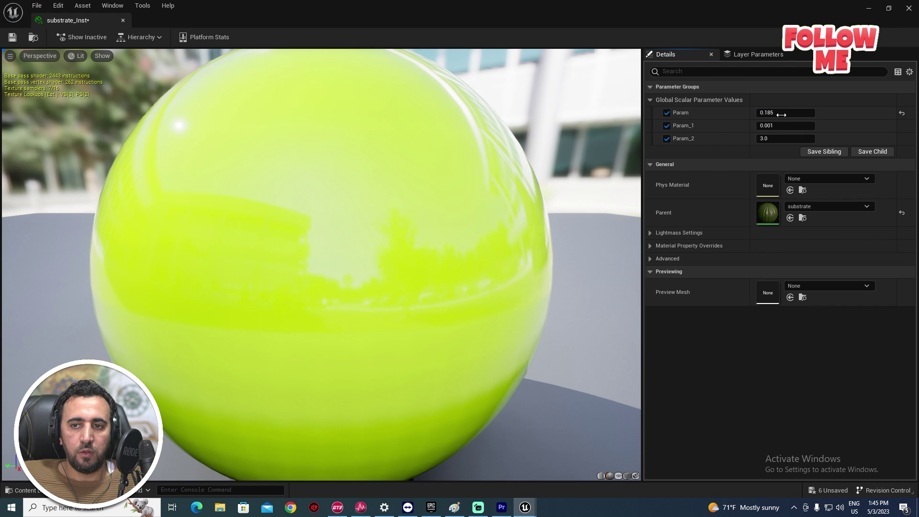
{"action": "type", "text": "0"}
{"action": "key", "text": "Return"}
{"action": "right_click_drag", "start_coordinate": [335, 264], "coordinate": [335, 218]}
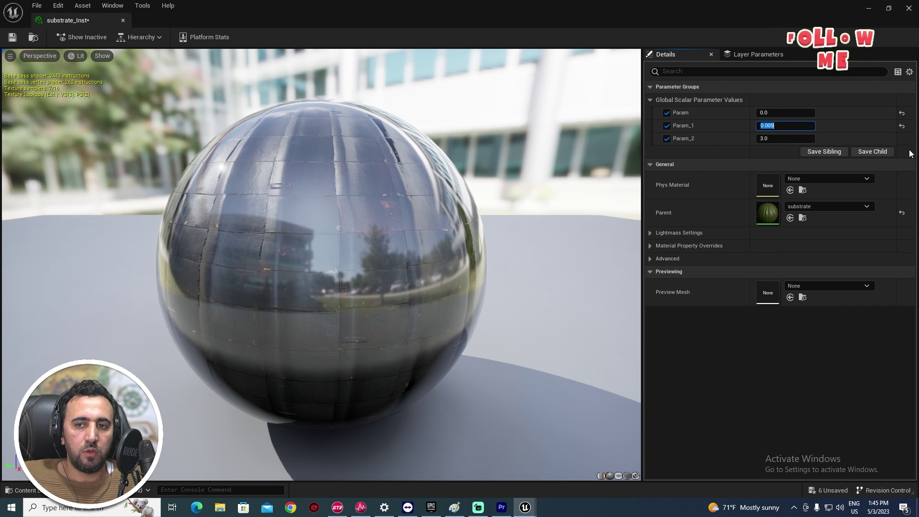
{"action": "left_click_drag", "start_coordinate": [772, 138], "coordinate": [726, 139]}
{"action": "double_click", "coordinate": [406, 7]}
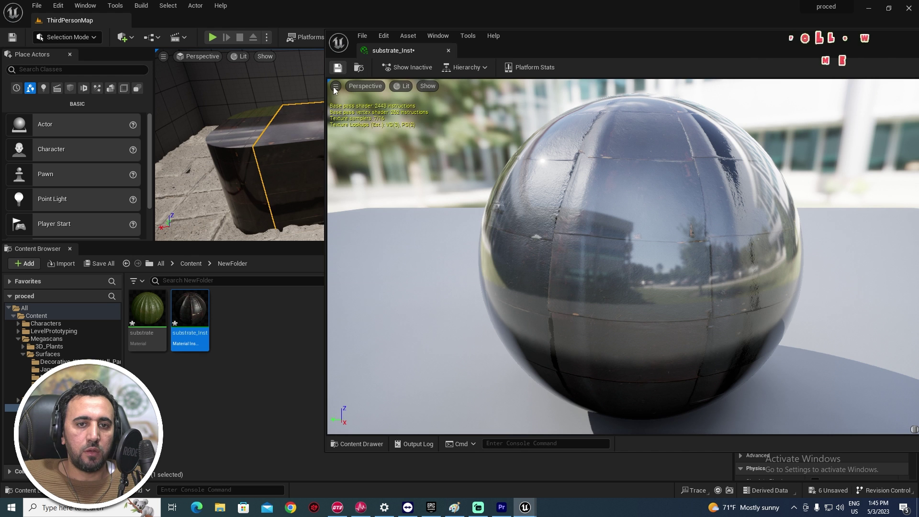
Open the substrate material and set the colour constant feeding the upper slab's Diffuse Albedo to bright blue, hex sRGB 00A2FF.
{"action": "double_click", "coordinate": [147, 309]}
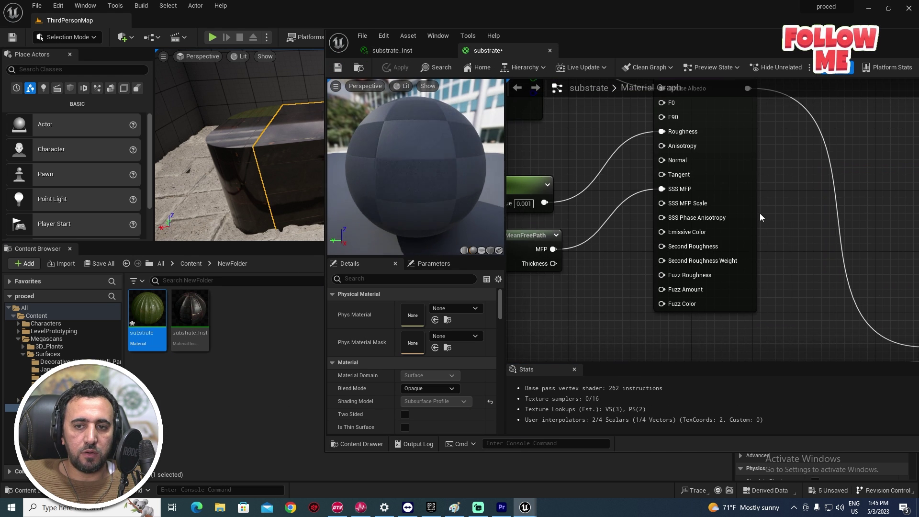
{"action": "scroll", "coordinate": [760, 214], "scroll_direction": "down", "scroll_amount": 4}
{"action": "right_click_drag", "start_coordinate": [757, 211], "coordinate": [797, 257]}
{"action": "left_click", "coordinate": [655, 171]}
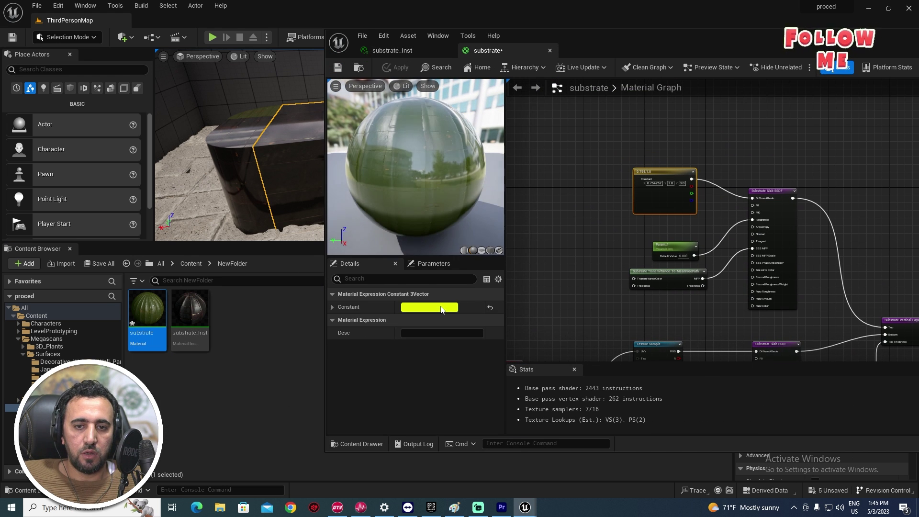
{"action": "left_click", "coordinate": [429, 307]}
{"action": "left_click_drag", "start_coordinate": [527, 315], "coordinate": [482, 318]}
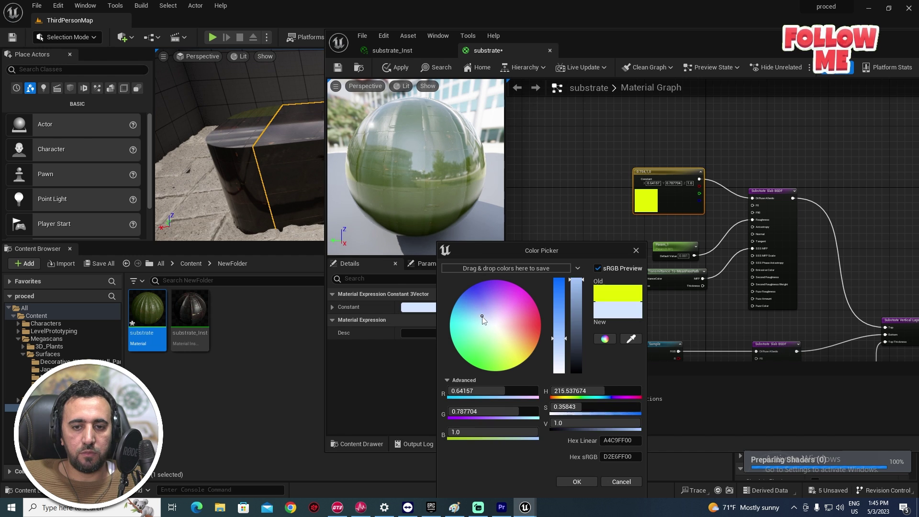
{"action": "left_click_drag", "start_coordinate": [557, 290], "coordinate": [563, 276]}
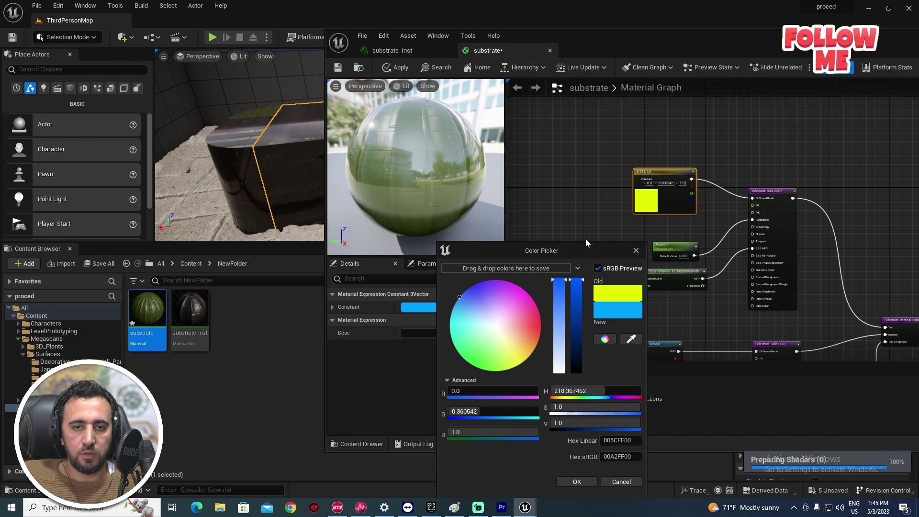
{"action": "left_click", "coordinate": [584, 484]}
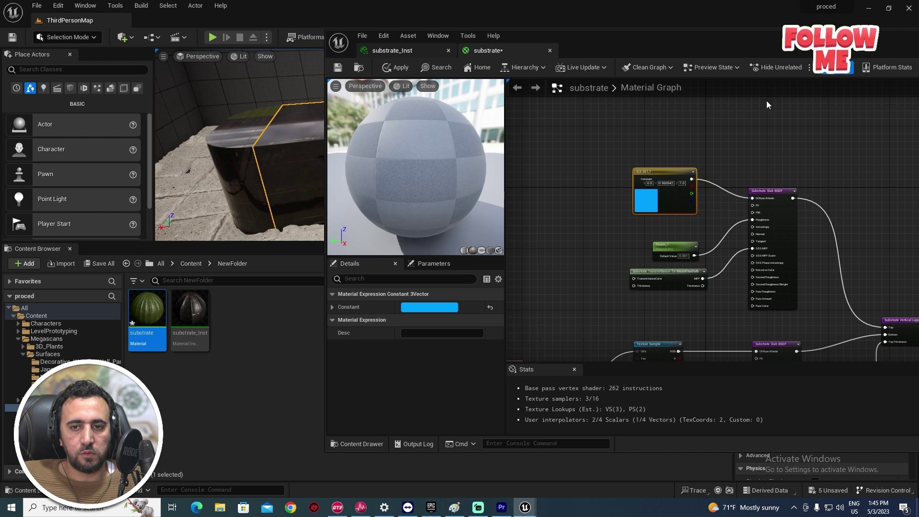
Save the recoloured substrate material and close its editor window to uncover the level.
{"action": "left_click_drag", "start_coordinate": [624, 53], "coordinate": [651, 54]}
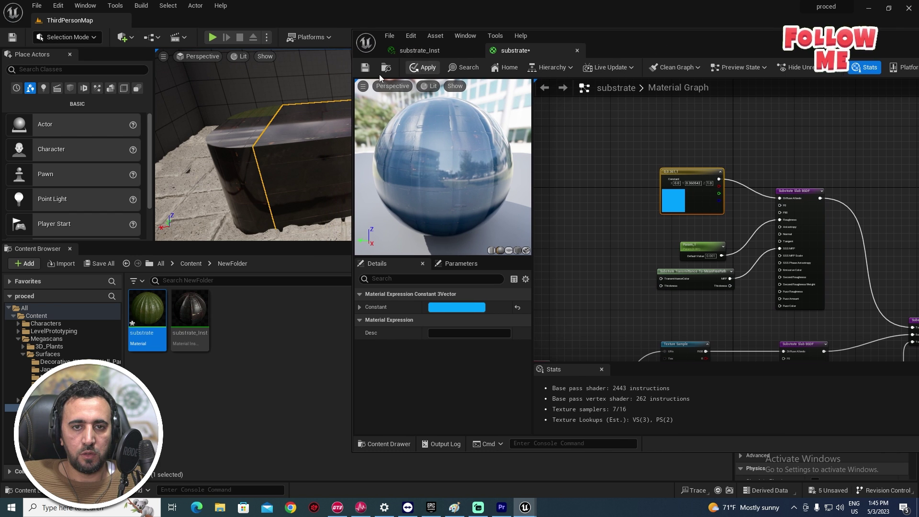
{"action": "left_click", "coordinate": [364, 68]}
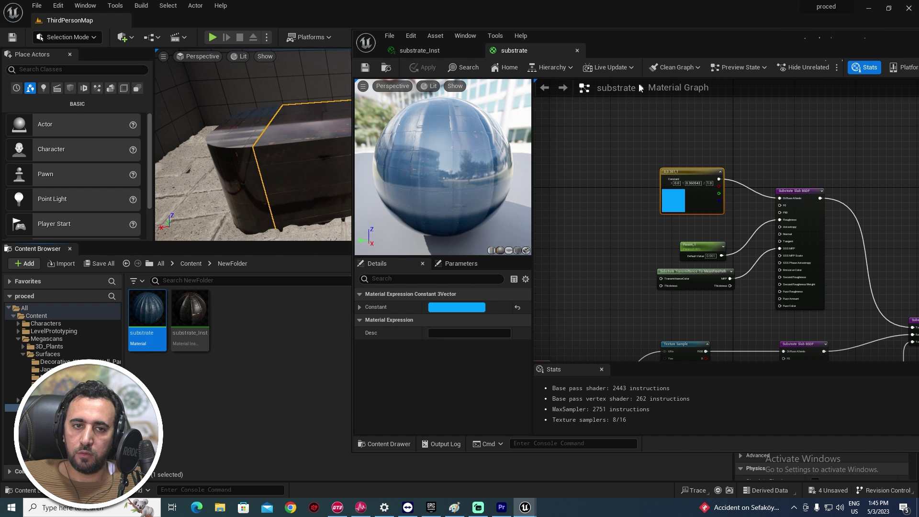
{"action": "left_click_drag", "start_coordinate": [743, 53], "coordinate": [478, 194]}
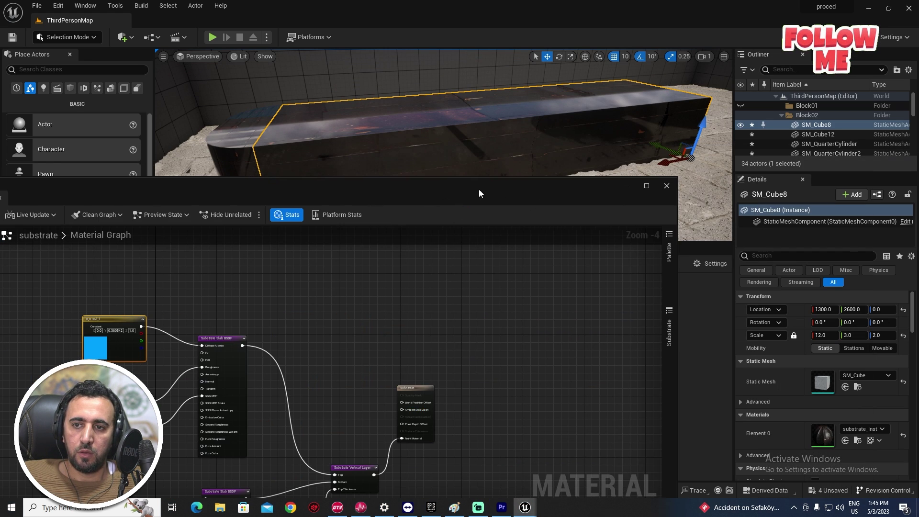
{"action": "left_click", "coordinate": [664, 186]}
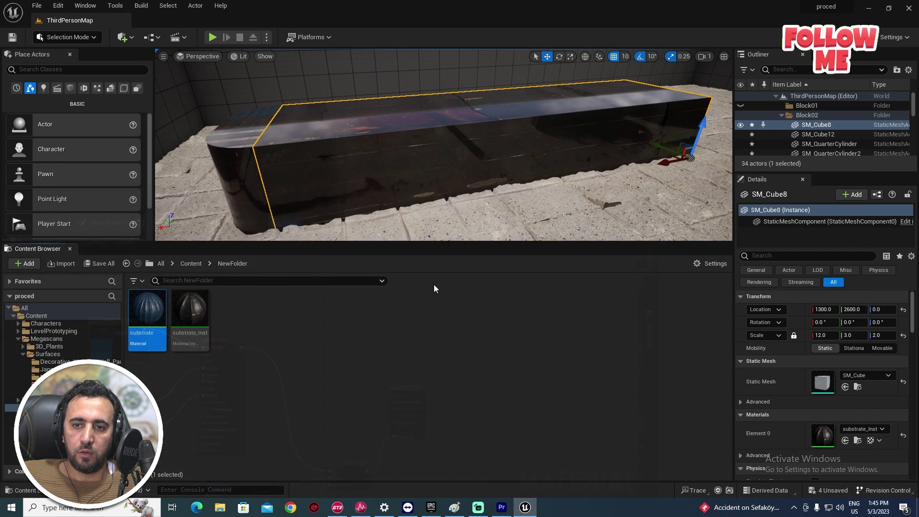
{"action": "right_click", "coordinate": [150, 310]}
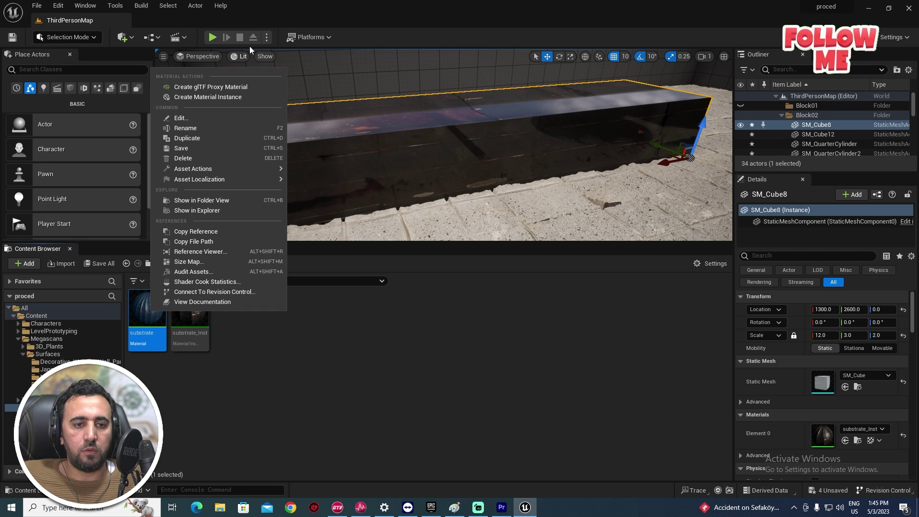
{"action": "left_click", "coordinate": [214, 87]}
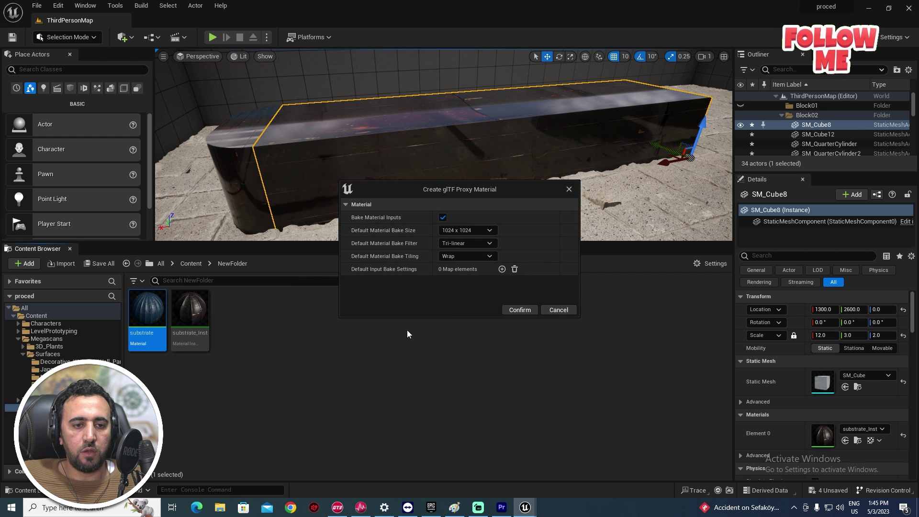
{"action": "left_click", "coordinate": [558, 310]}
Create a second material instance from the substrate material and apply it to the long block and its rounded end pieces.
{"action": "right_click", "coordinate": [153, 313]}
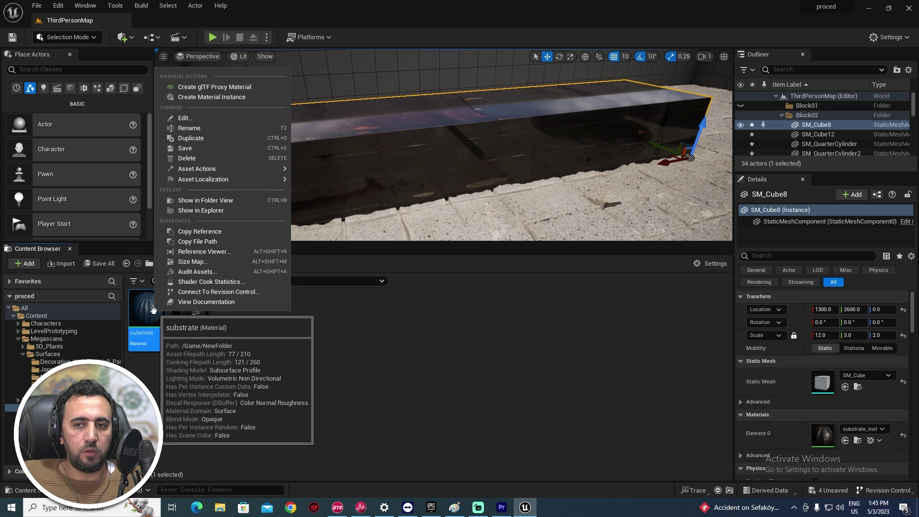
{"action": "left_click", "coordinate": [213, 96]}
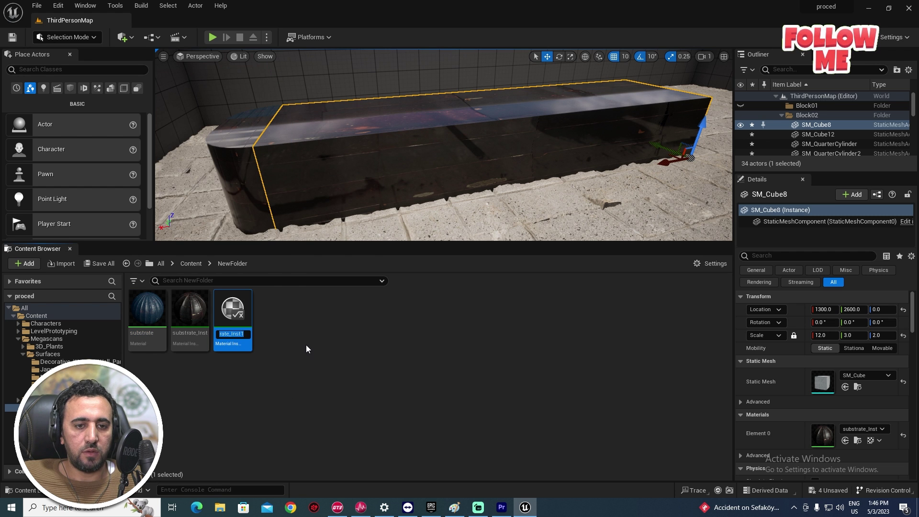
{"action": "left_click_drag", "start_coordinate": [234, 313], "coordinate": [268, 244]}
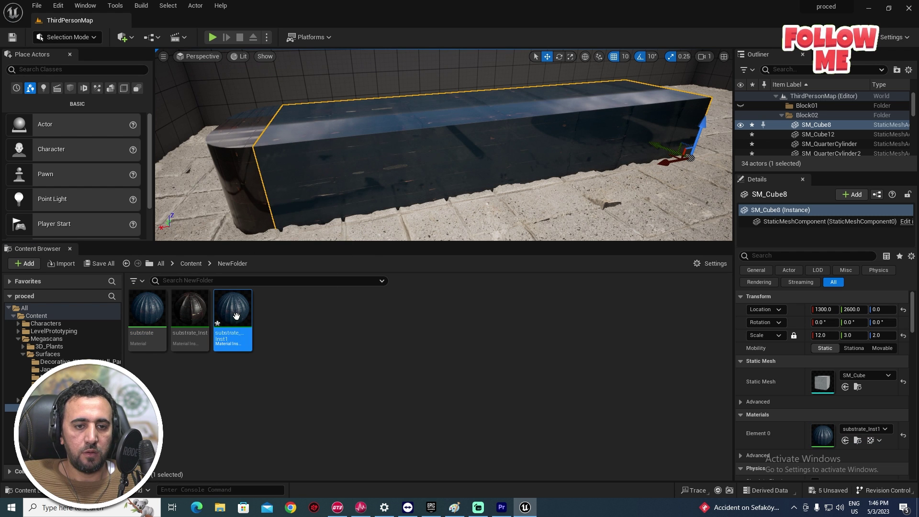
{"action": "left_click_drag", "start_coordinate": [236, 316], "coordinate": [235, 171]}
{"action": "right_click_drag", "start_coordinate": [295, 199], "coordinate": [288, 225]}
{"action": "left_click_drag", "start_coordinate": [229, 325], "coordinate": [382, 153]}
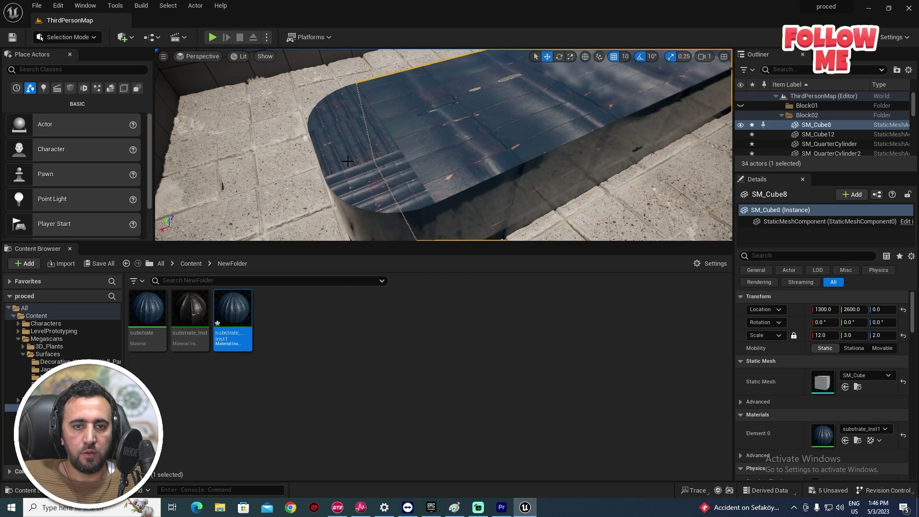
Apply the substrate_Inst1 material instance to the large sphere beside the globe.
{"action": "right_click_drag", "start_coordinate": [383, 153], "coordinate": [503, 119]}
{"action": "left_click_drag", "start_coordinate": [228, 313], "coordinate": [363, 89]}
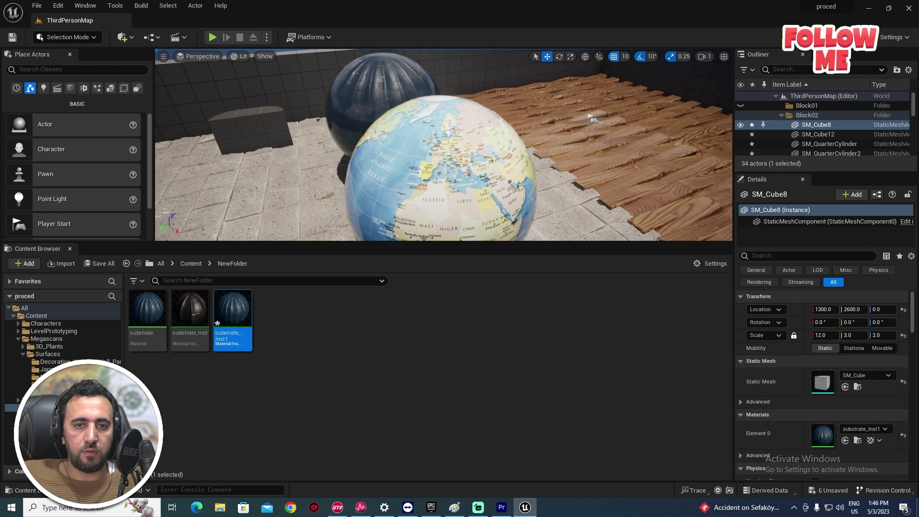
{"action": "key", "text": "w"}
{"action": "right_click_drag", "start_coordinate": [378, 100], "coordinate": [392, 239]}
{"action": "key", "text": "s"}
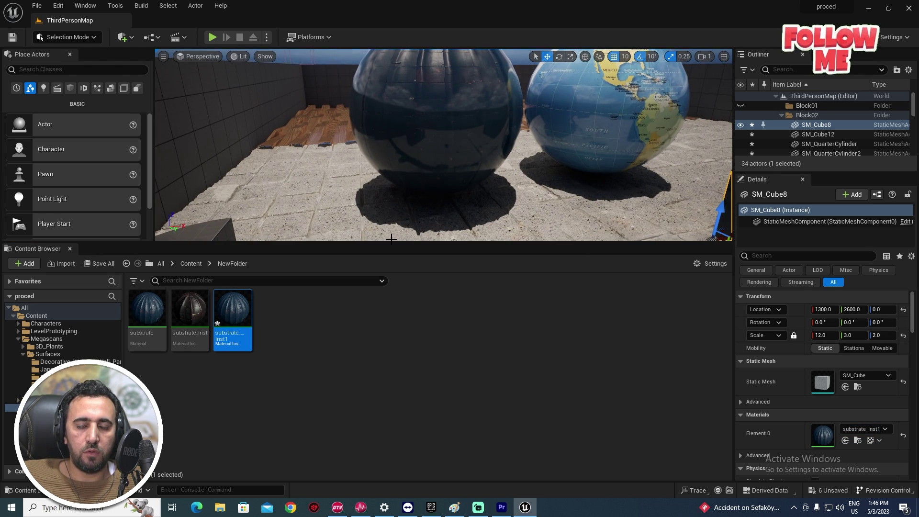
Enlarge the level viewport and inspect the blue material on the sphere up close and from several angles.
{"action": "left_click_drag", "start_coordinate": [397, 241], "coordinate": [397, 402]}
{"action": "right_click_drag", "start_coordinate": [400, 287], "coordinate": [445, 282]}
{"action": "key", "text": "w"}
{"action": "key", "text": "w"}
{"action": "right_click_drag", "start_coordinate": [289, 129], "coordinate": [289, 129]}
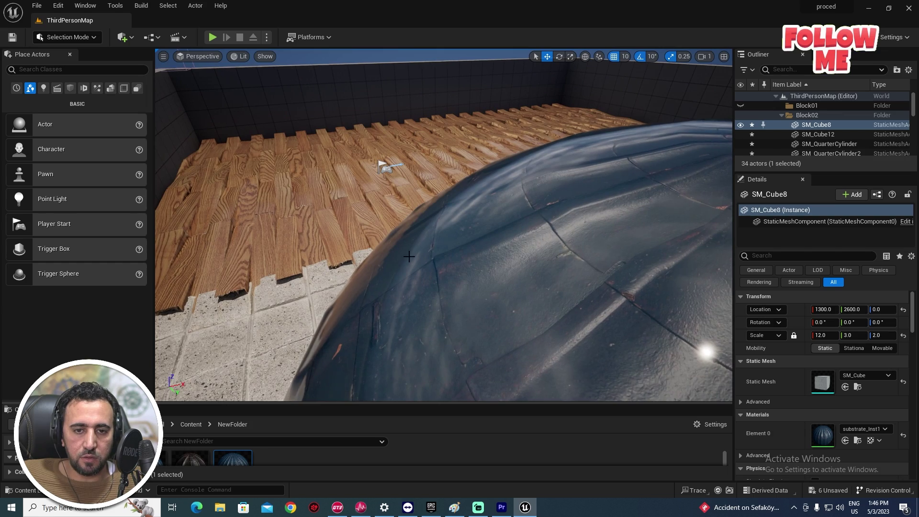
{"action": "right_click_drag", "start_coordinate": [409, 257], "coordinate": [409, 256]}
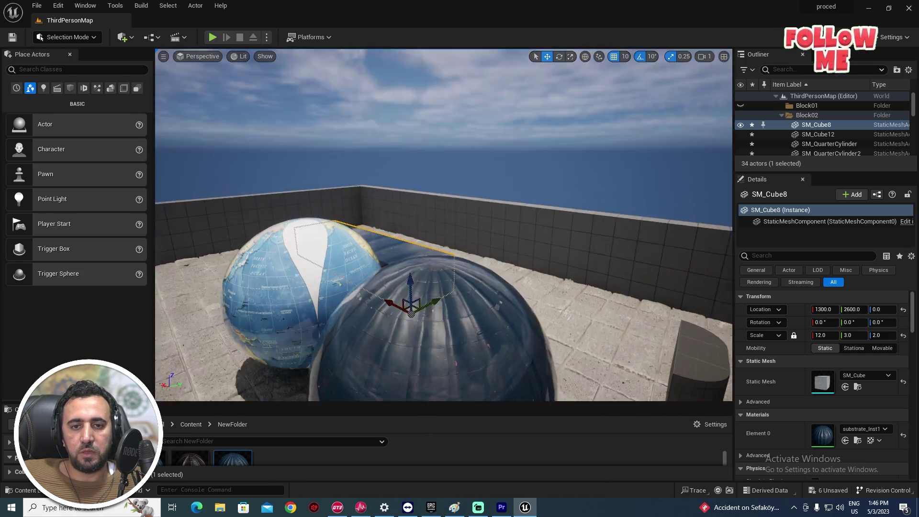
{"action": "right_click_drag", "start_coordinate": [408, 256], "coordinate": [408, 257]}
Delete the world-map globe standing next to the blue sphere.
{"action": "right_click_drag", "start_coordinate": [523, 127], "coordinate": [523, 128]}
{"action": "left_click", "coordinate": [523, 133]}
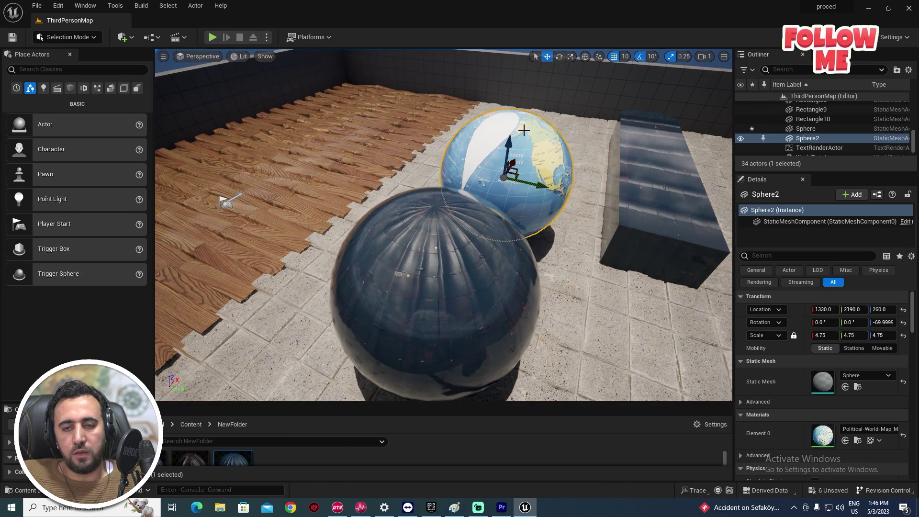
{"action": "key", "text": "Delete"}
Examine the remaining sphere's coated surface, reflections and tiling from different sides and distances.
{"action": "right_click_drag", "start_coordinate": [498, 211], "coordinate": [498, 211]}
{"action": "right_click_drag", "start_coordinate": [445, 298], "coordinate": [444, 298]}
{"action": "key", "text": "ctrl+space"}
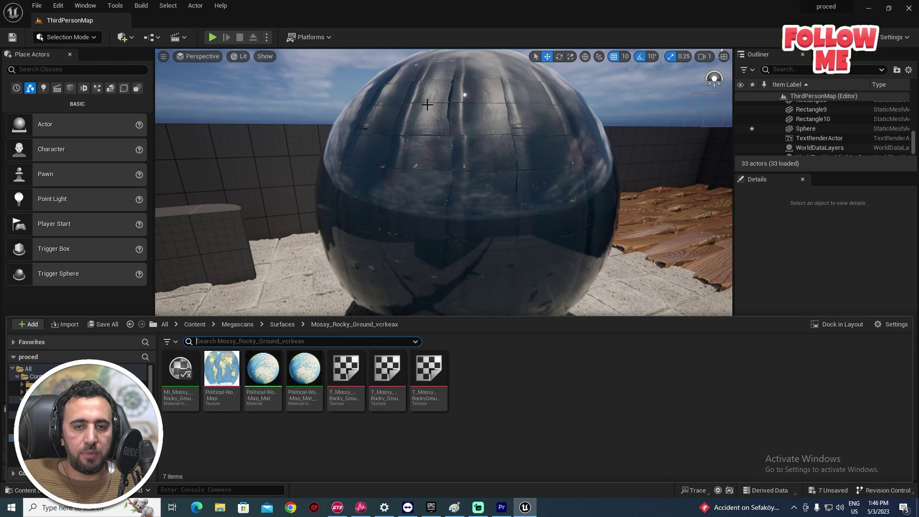
{"action": "right_click_drag", "start_coordinate": [427, 104], "coordinate": [427, 105]}
{"action": "mouse_move", "coordinate": [451, 264]}
{"action": "right_mouse_down"}
{"action": "mouse_move", "coordinate": [458, 259]}
{"action": "mouse_move", "coordinate": [464, 272]}
{"action": "mouse_move", "coordinate": [438, 271]}
{"action": "mouse_move", "coordinate": [452, 264]}
{"action": "right_mouse_up"}
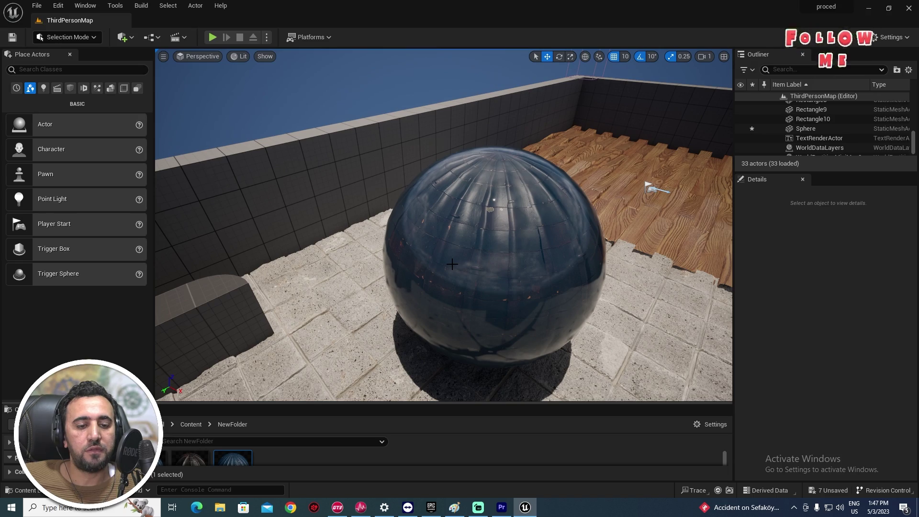
{"action": "mouse_move", "coordinate": [444, 258]}
{"action": "right_mouse_down"}
{"action": "mouse_move", "coordinate": [488, 263]}
{"action": "mouse_move", "coordinate": [431, 251]}
{"action": "mouse_move", "coordinate": [430, 215]}
{"action": "mouse_move", "coordinate": [429, 287]}
{"action": "mouse_move", "coordinate": [431, 239]}
{"action": "mouse_move", "coordinate": [428, 273]}
{"action": "mouse_move", "coordinate": [430, 244]}
{"action": "mouse_move", "coordinate": [444, 263]}
{"action": "right_mouse_up"}
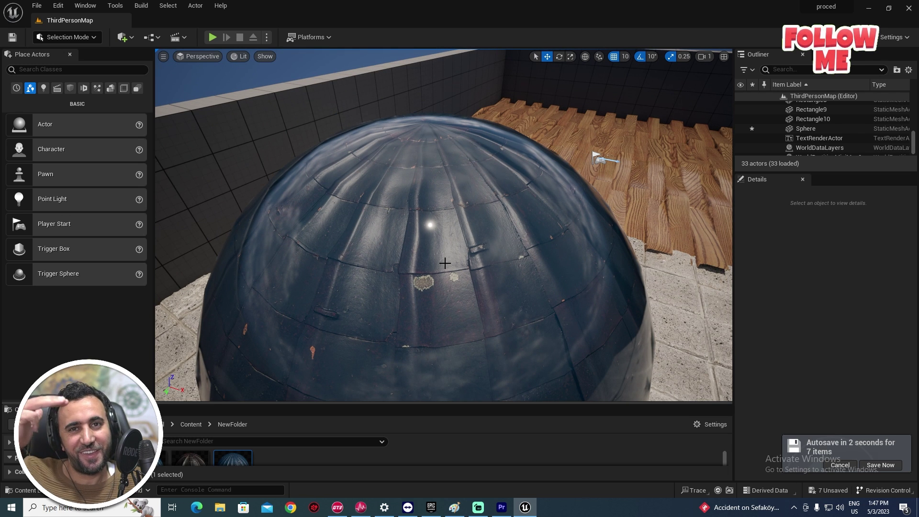